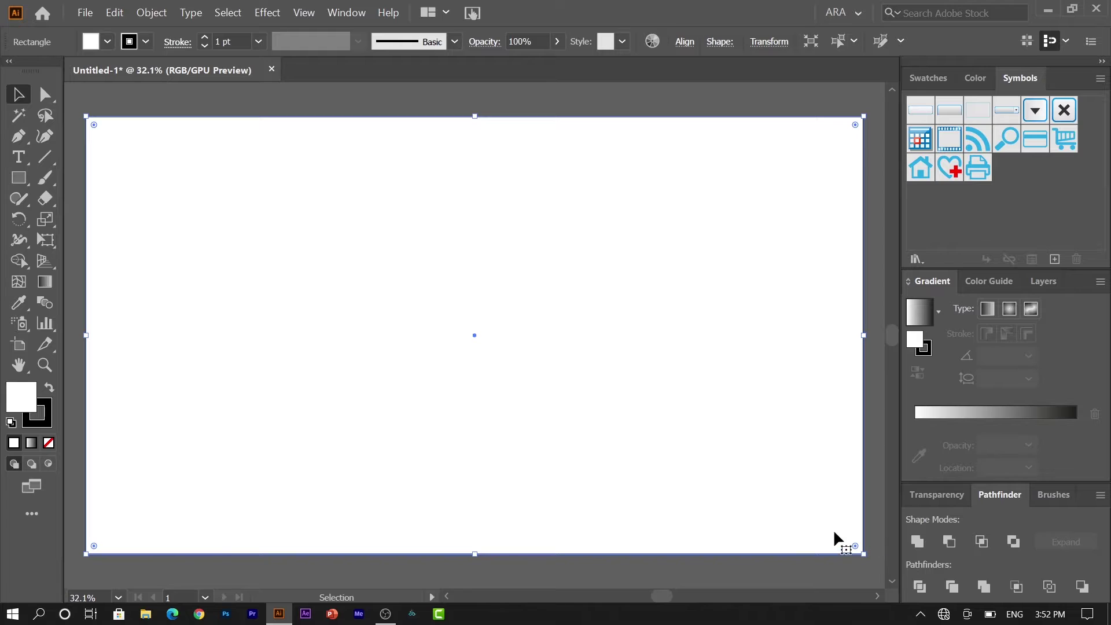
Step: Fill the background rectangle with a linear white-to-black gradient running vertically from its top edge to its bottom edge
{"action": "left_click", "coordinate": [957, 413]}
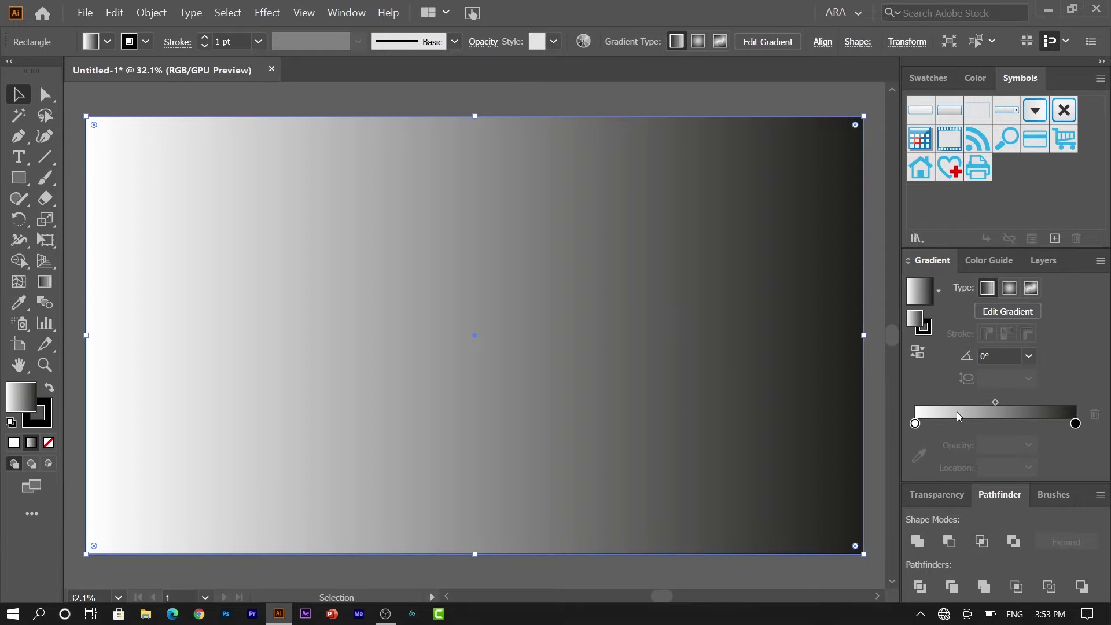
{"action": "left_click", "coordinate": [44, 282]}
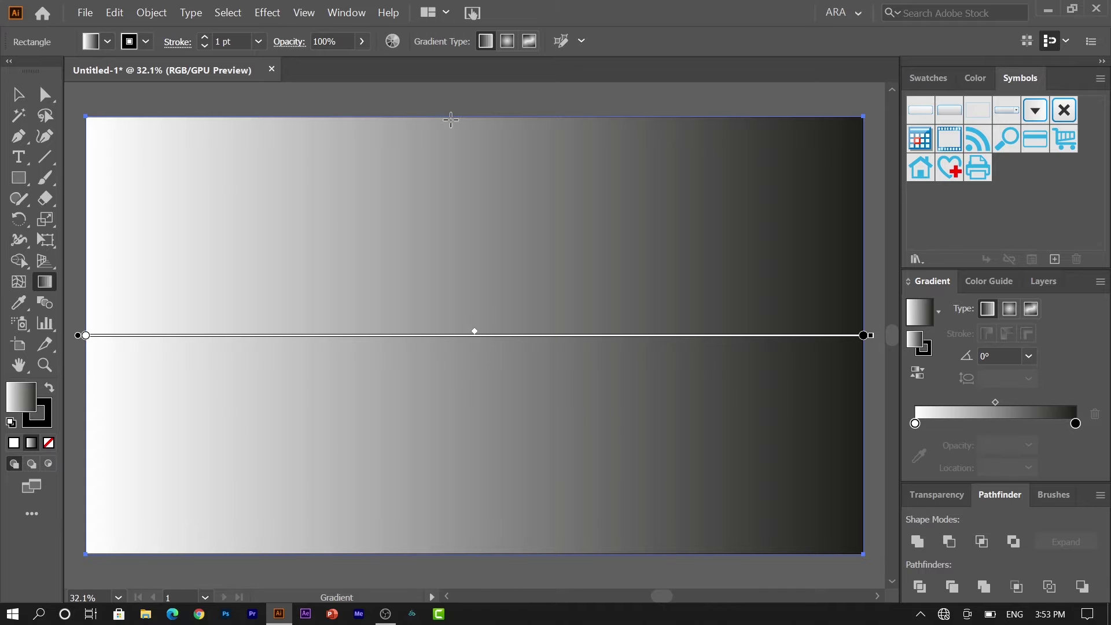
{"action": "mouse_move", "coordinate": [452, 119]}
{"action": "left_mouse_down"}
{"action": "mouse_move", "coordinate": [446, 441]}
{"action": "mouse_move", "coordinate": [461, 555]}
{"action": "mouse_move", "coordinate": [453, 546]}
{"action": "left_mouse_up"}
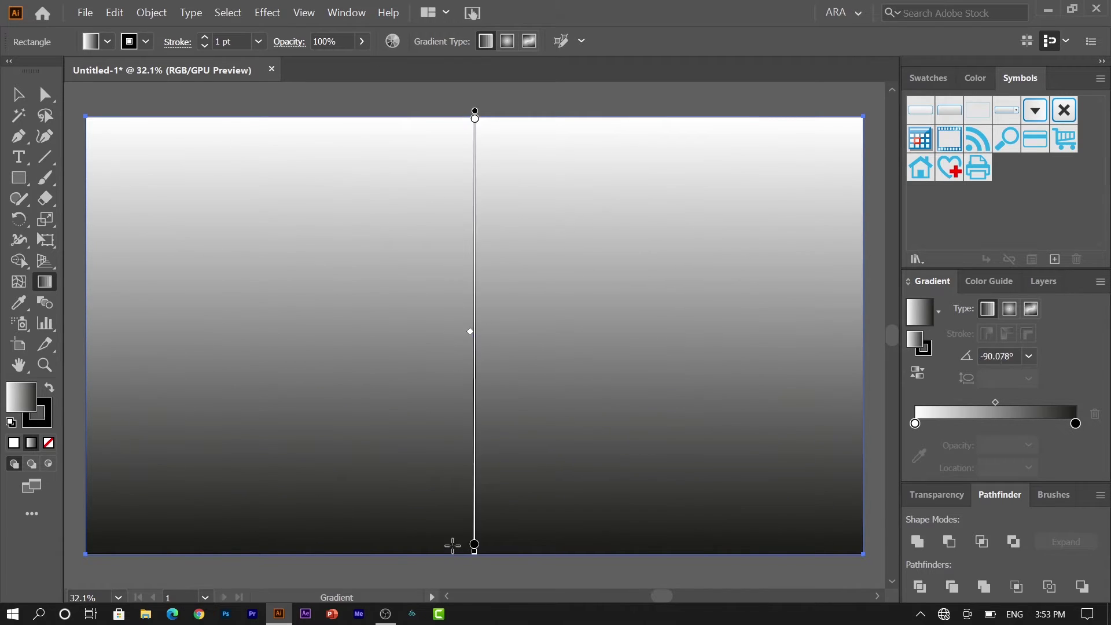
{"action": "key", "text": "v"}
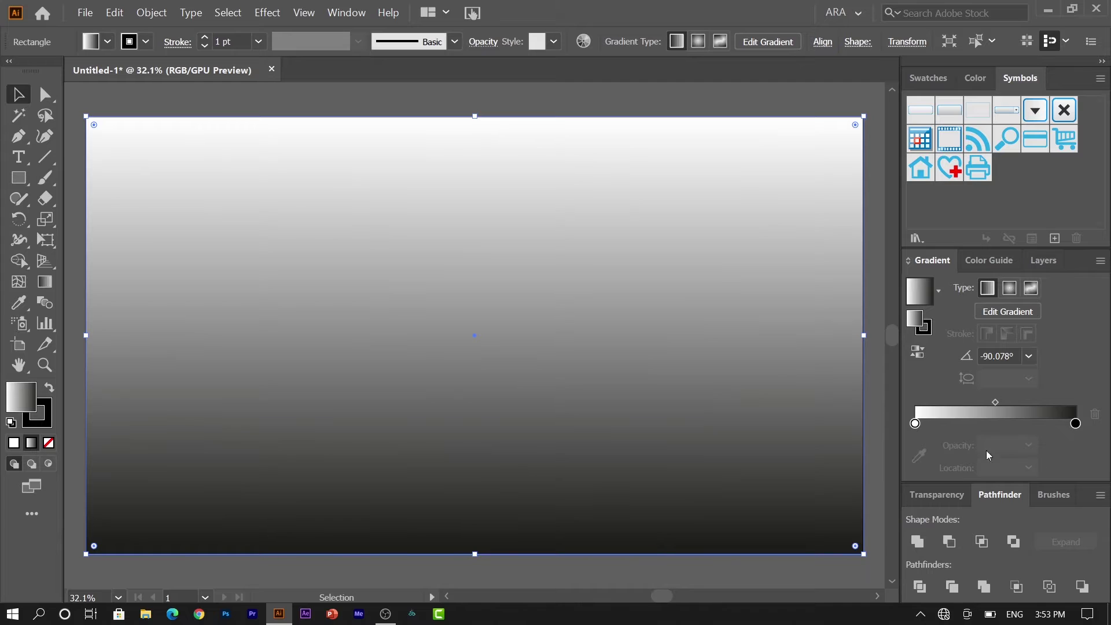
Step: Switch the gradient's black end stop to RGB and set its colour to red FF0000
{"action": "double_click", "coordinate": [1076, 425]}
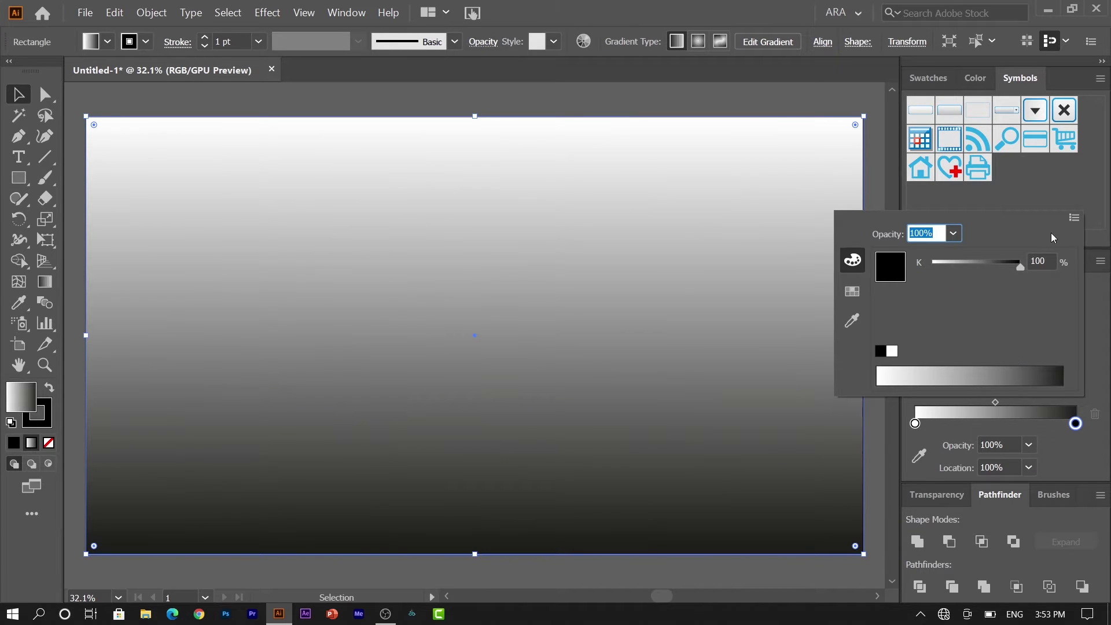
{"action": "left_click", "coordinate": [1058, 238]}
{"action": "left_click", "coordinate": [1058, 237]}
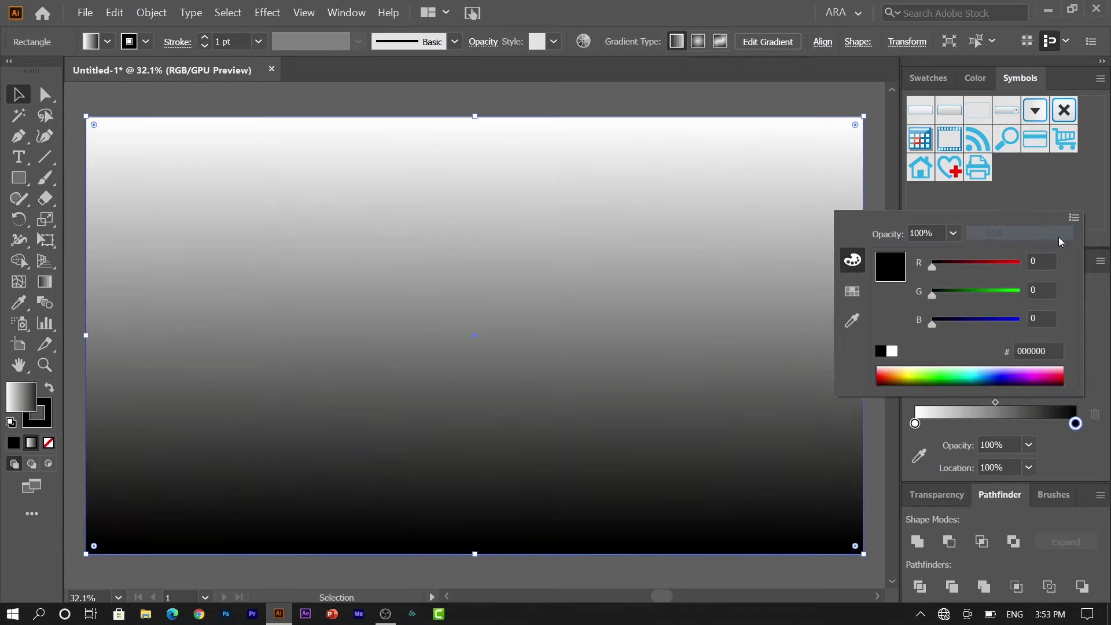
{"action": "left_click_drag", "start_coordinate": [933, 265], "coordinate": [1021, 266]}
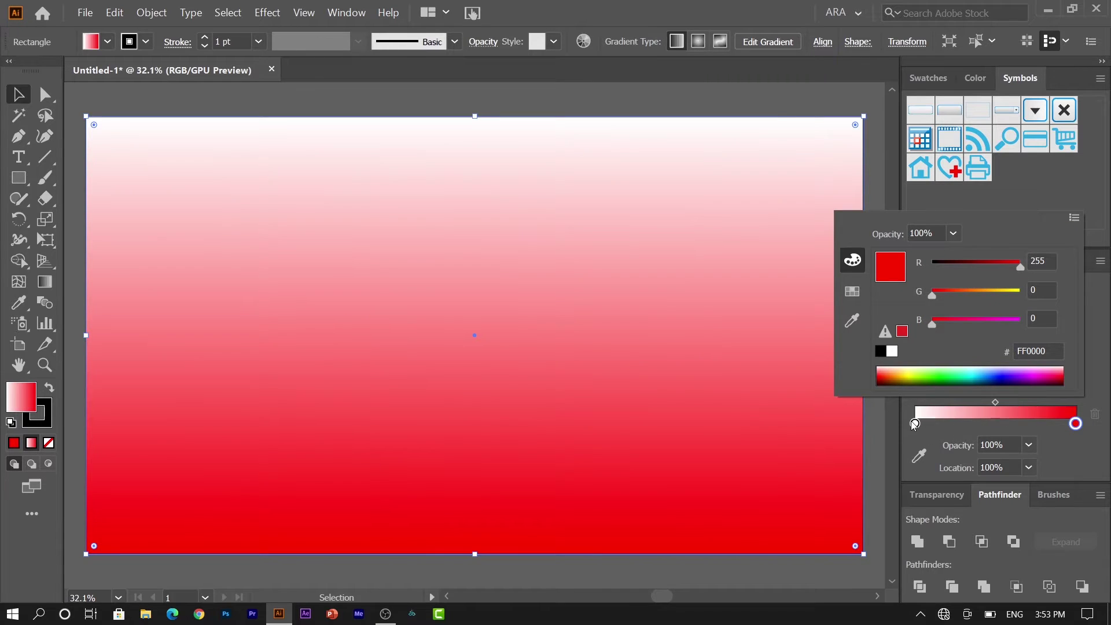
Step: Switch the gradient's white start stop to RGB and make it bright yellow with full red and green and a little blue
{"action": "left_click", "coordinate": [914, 424]}
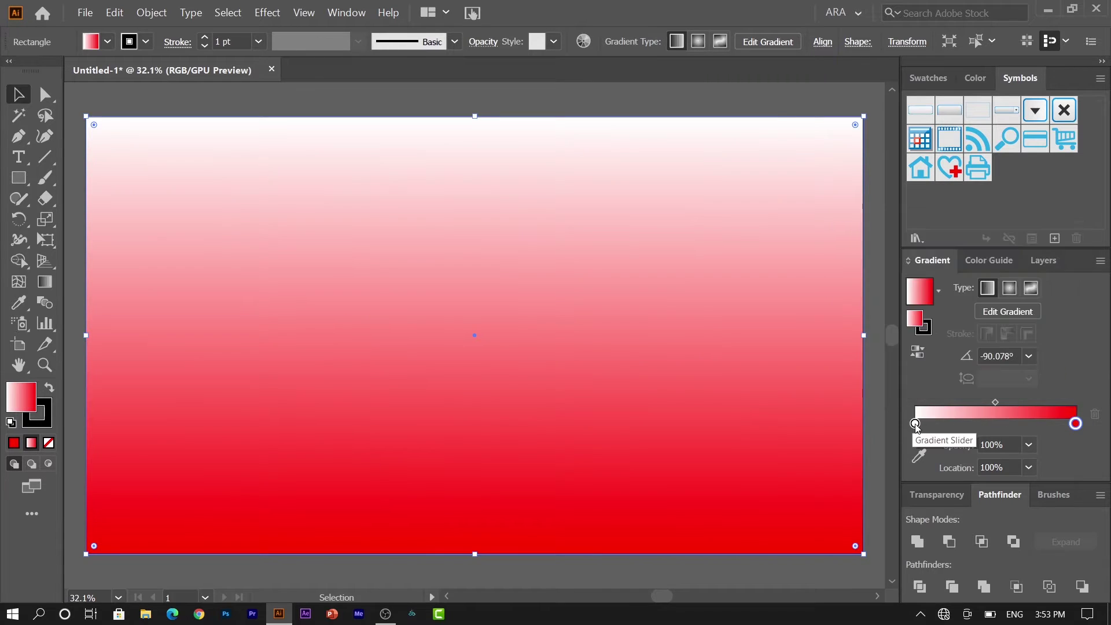
{"action": "double_click", "coordinate": [915, 424]}
{"action": "left_click", "coordinate": [1072, 217]}
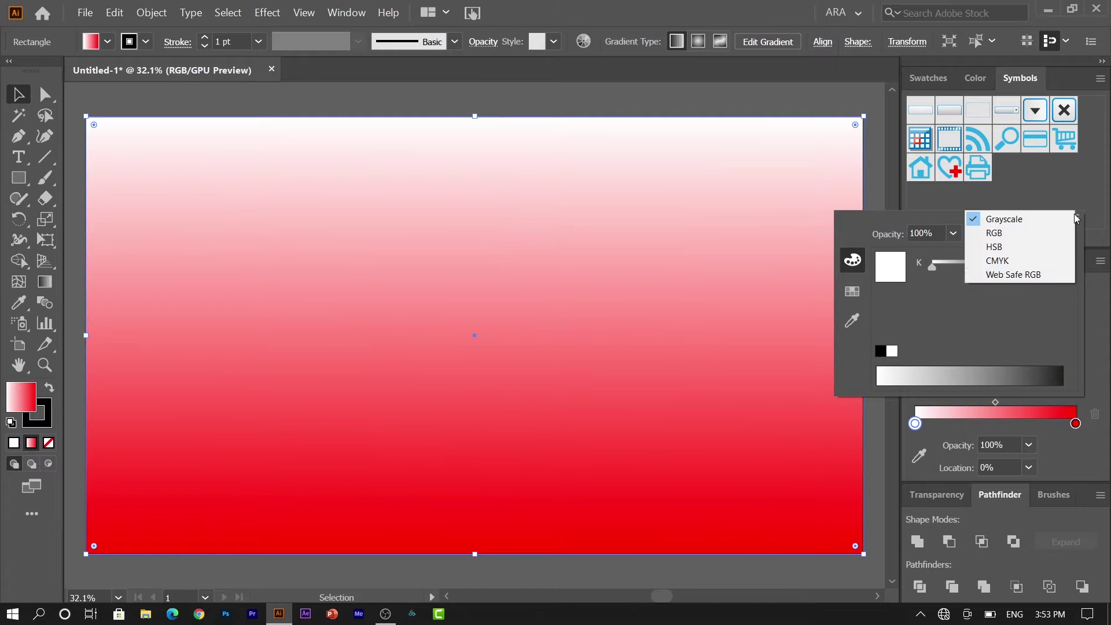
{"action": "left_click", "coordinate": [1023, 233]}
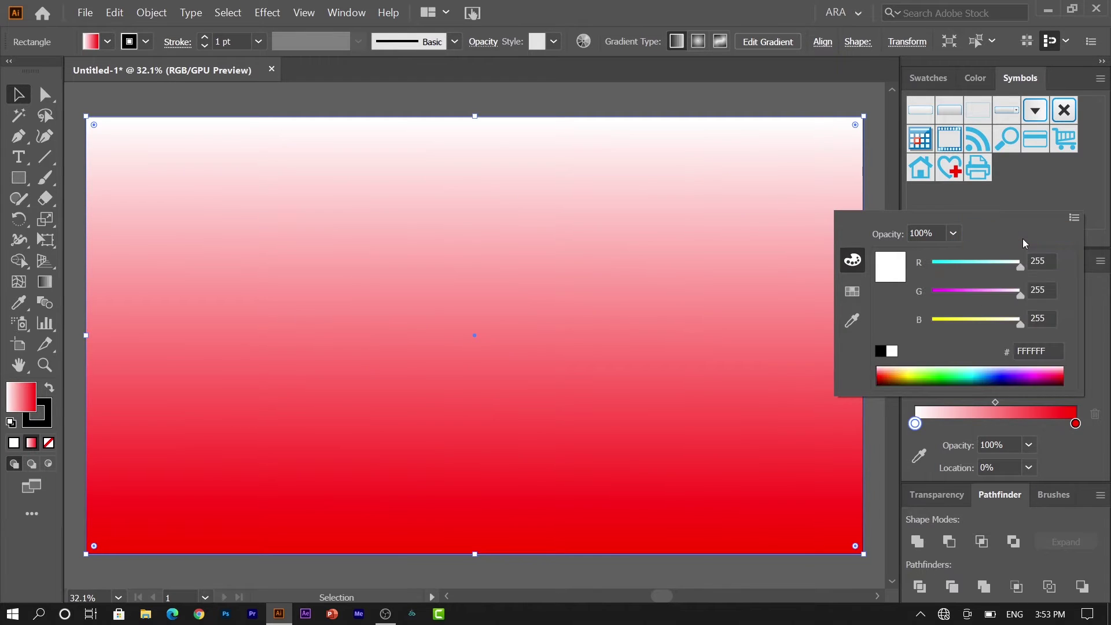
{"action": "left_click_drag", "start_coordinate": [1021, 322], "coordinate": [928, 322]}
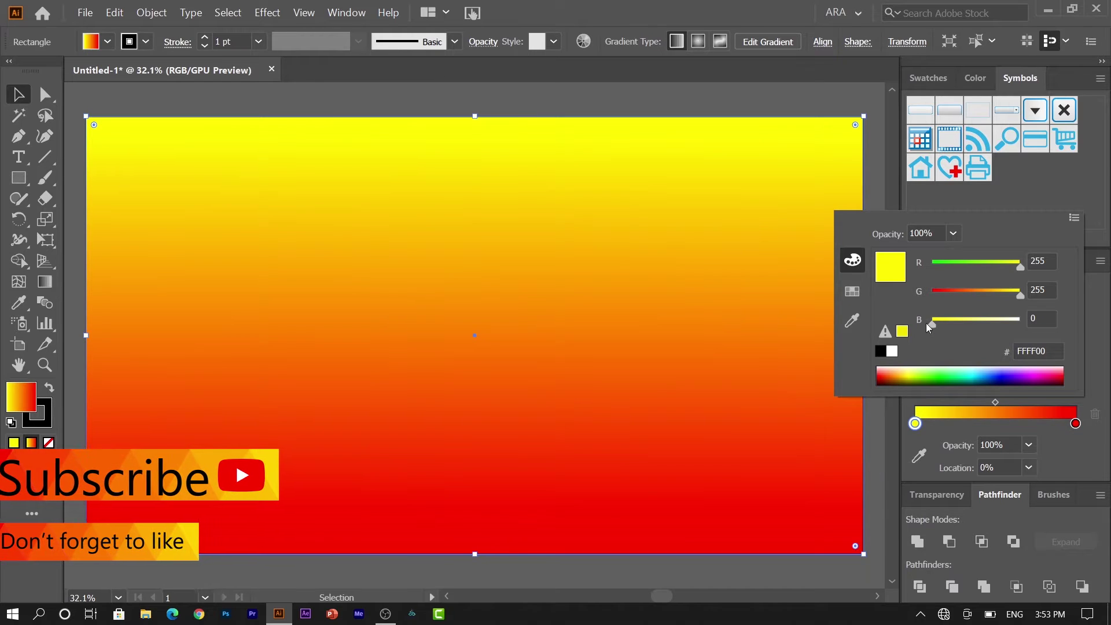
{"action": "left_click_drag", "start_coordinate": [1020, 296], "coordinate": [1013, 298]}
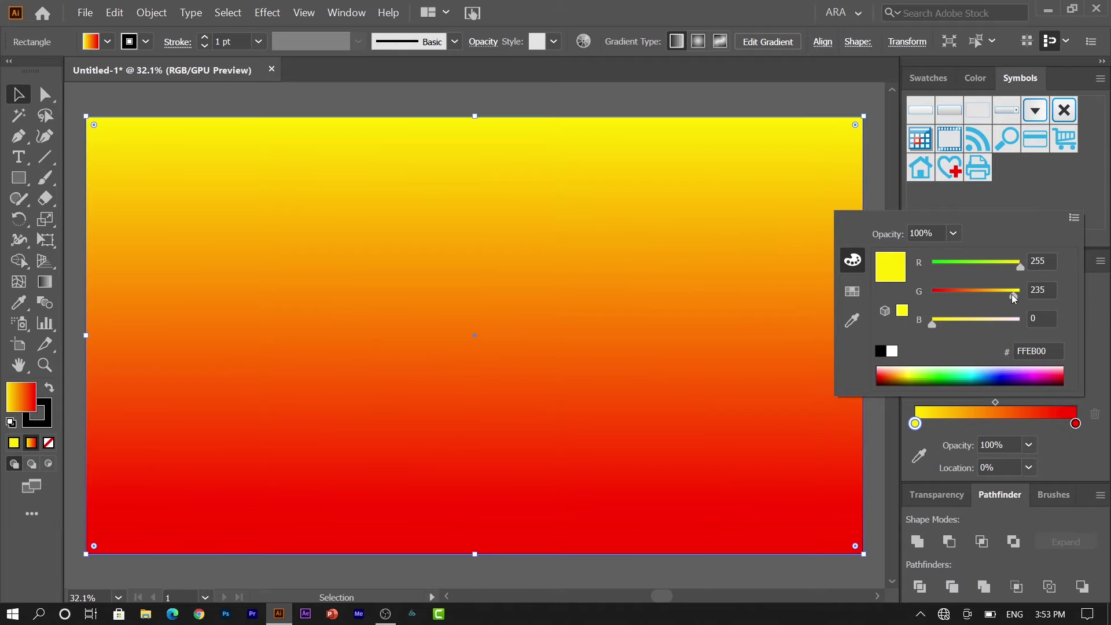
{"action": "left_click_drag", "start_coordinate": [1014, 298], "coordinate": [1027, 297]}
{"action": "left_click_drag", "start_coordinate": [933, 325], "coordinate": [947, 326]}
{"action": "left_click", "coordinate": [1100, 337]}
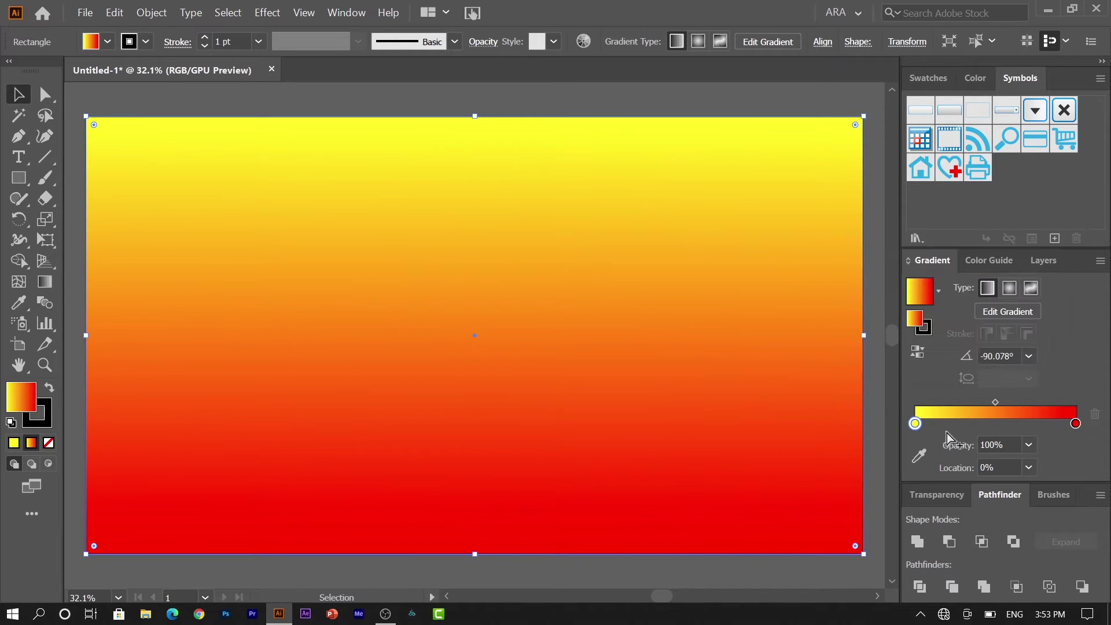
Step: Add a gradient stop at about 18.6% and set its colour to yellow-orange FFB91F
{"action": "left_click", "coordinate": [945, 424]}
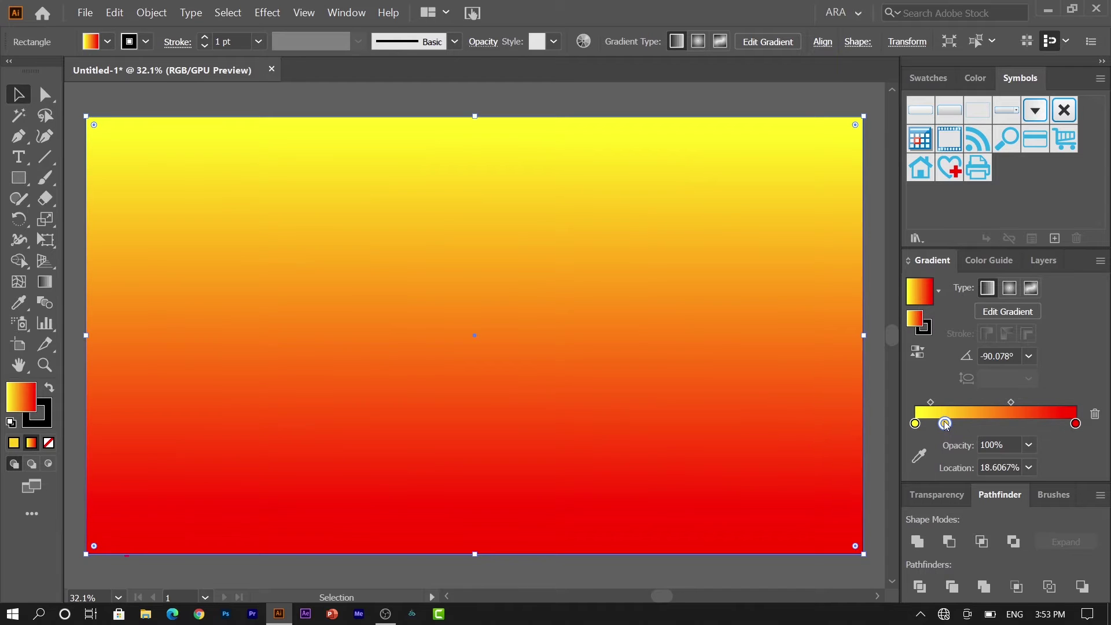
{"action": "double_click", "coordinate": [945, 424]}
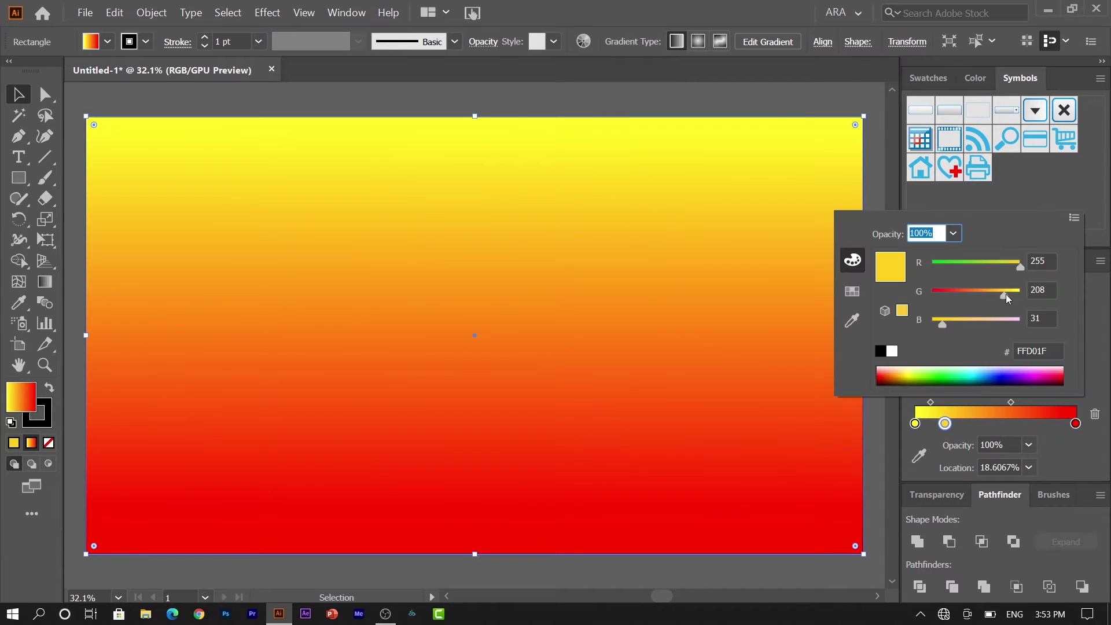
{"action": "left_click_drag", "start_coordinate": [1001, 294], "coordinate": [995, 294]}
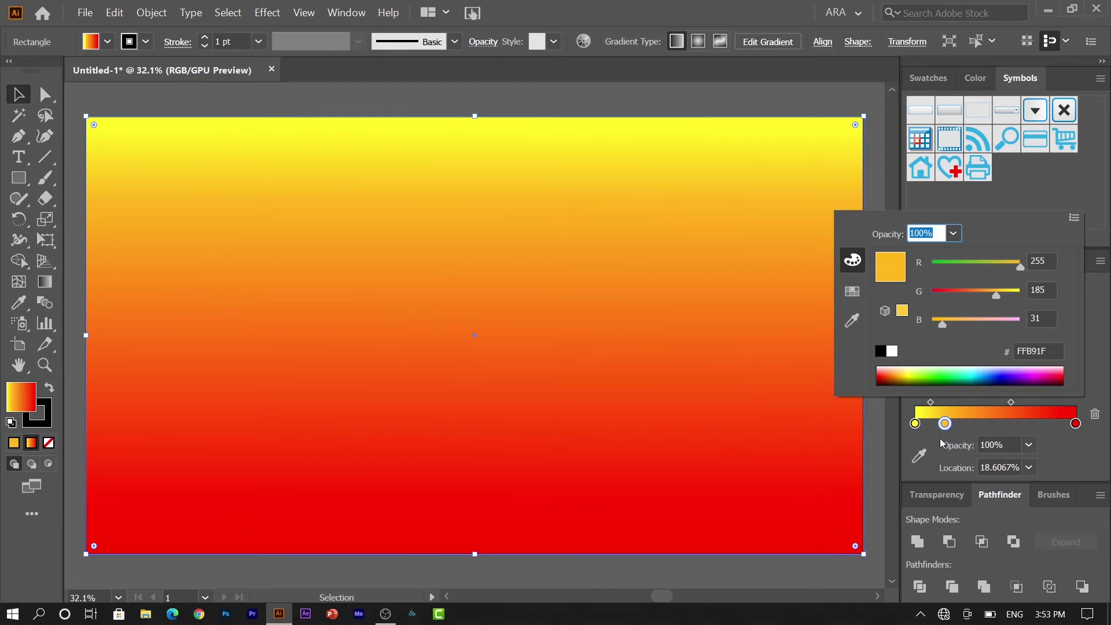
{"action": "left_click", "coordinate": [973, 432]}
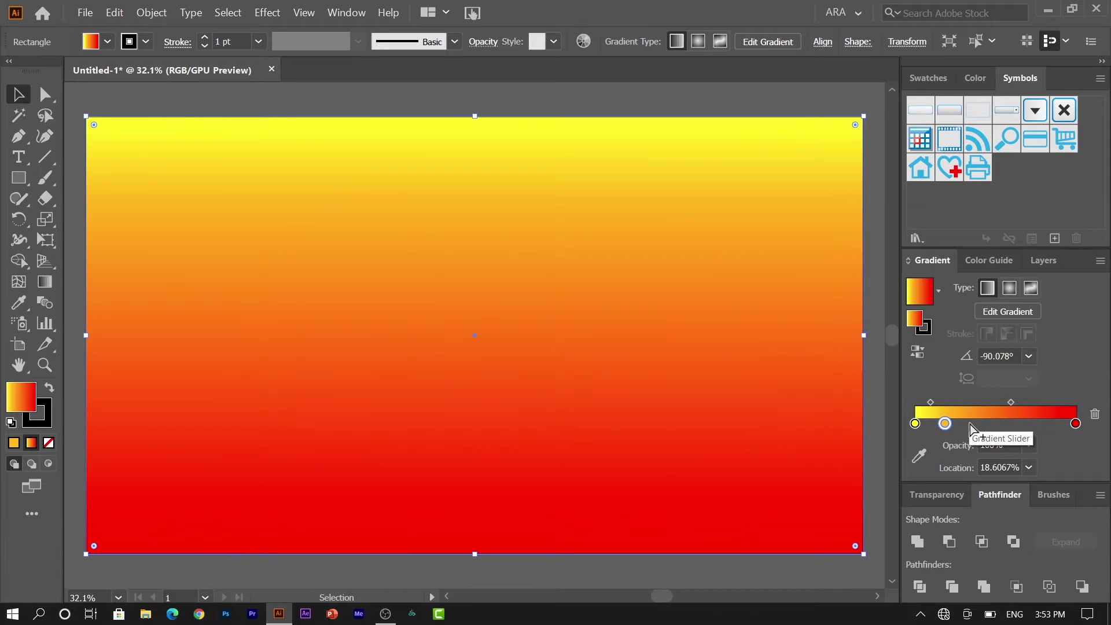
Step: Add a gradient stop at about 41.5% and set its colour to orange FF8F16
{"action": "left_click", "coordinate": [982, 424]}
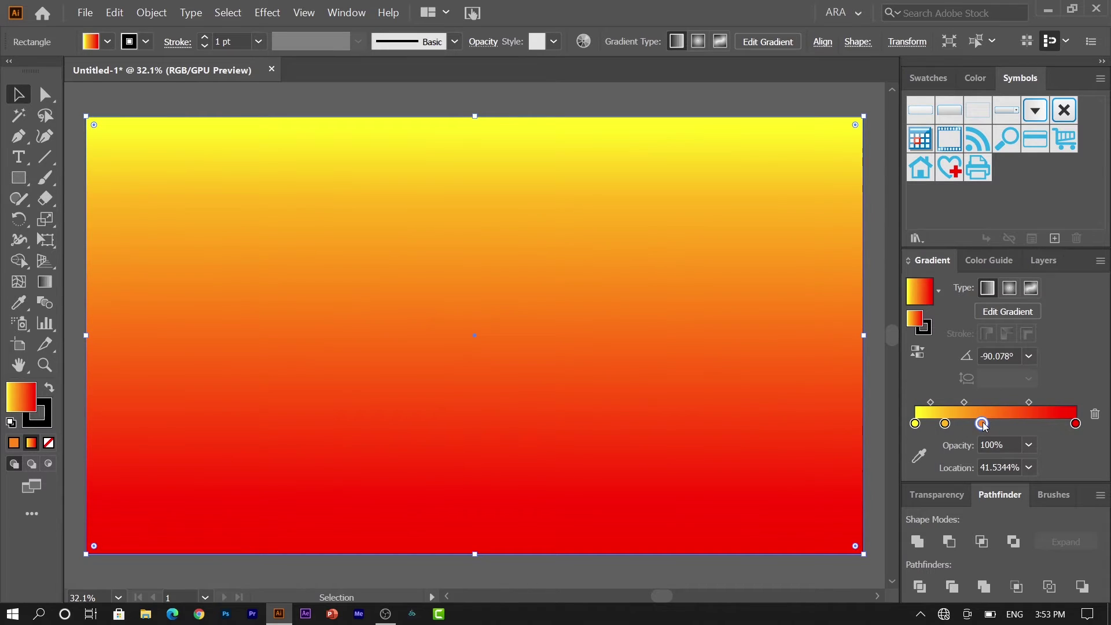
{"action": "double_click", "coordinate": [983, 425]}
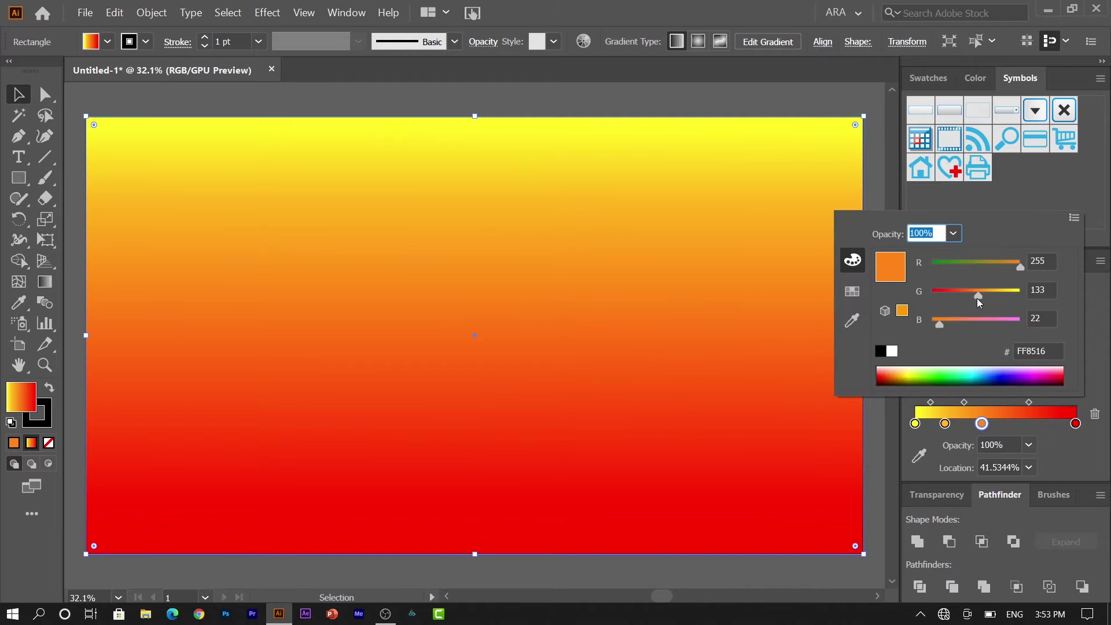
{"action": "left_click_drag", "start_coordinate": [980, 295], "coordinate": [983, 296]}
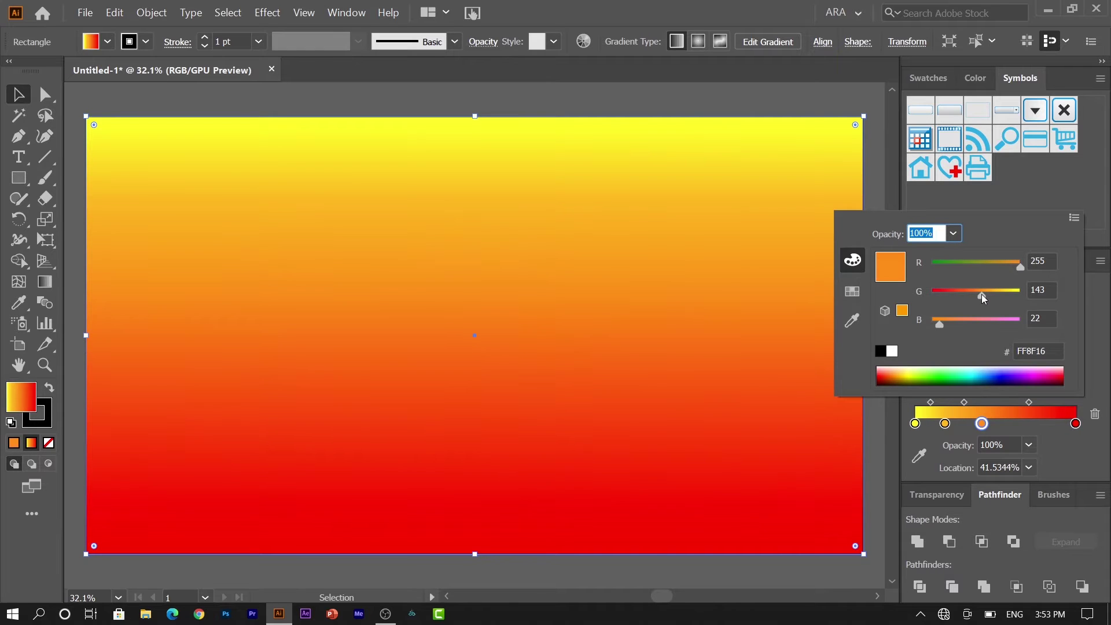
{"action": "left_click", "coordinate": [1016, 424]}
Step: Add a deeper orange stop at about 68.7% and shift the midpoint between it and the red stop to about 69%, leaving the rectangle deselected
{"action": "left_click", "coordinate": [1026, 425]}
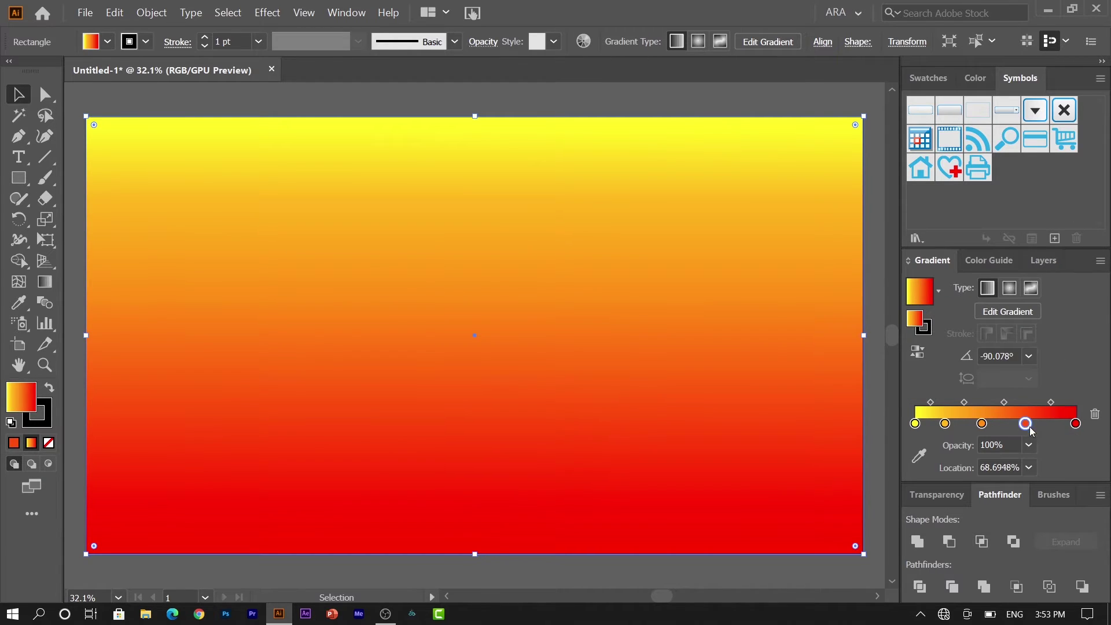
{"action": "double_click", "coordinate": [1026, 424]}
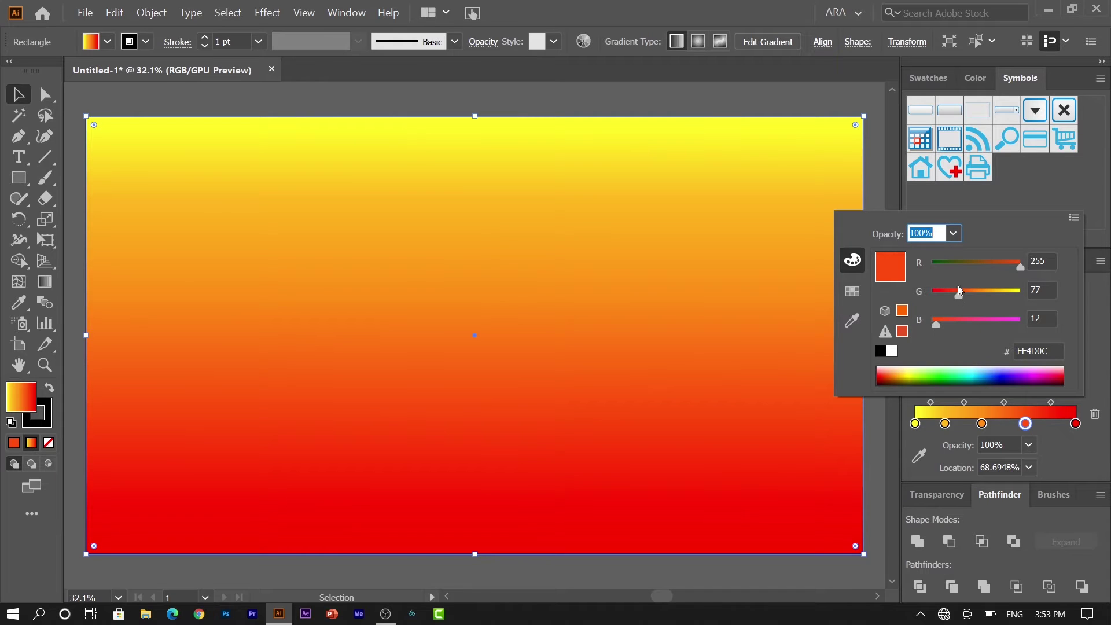
{"action": "left_click_drag", "start_coordinate": [960, 297], "coordinate": [982, 302]}
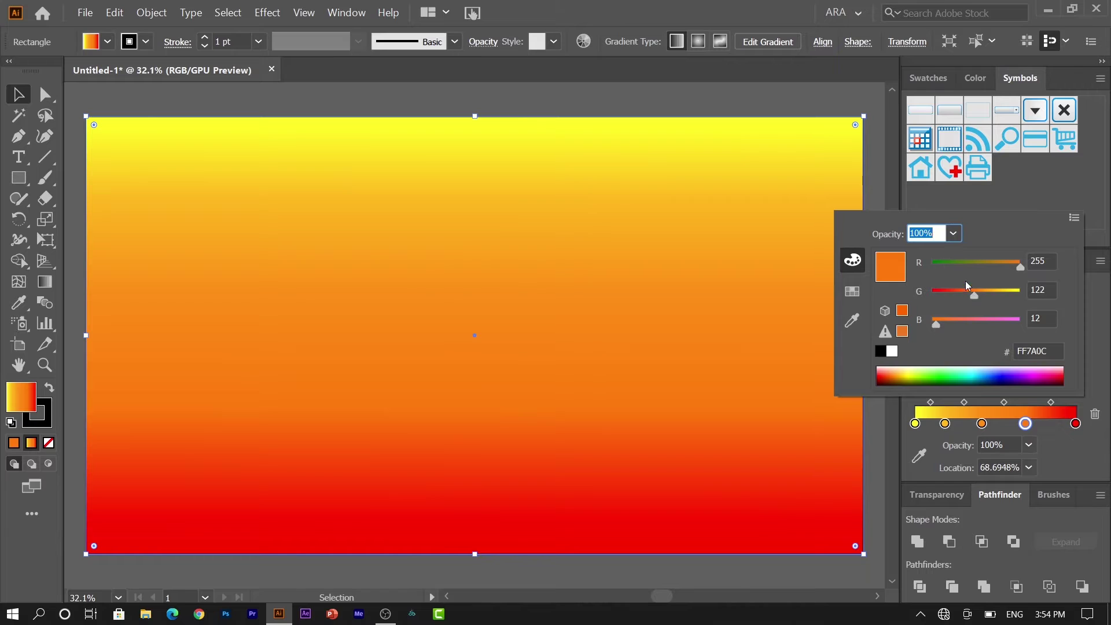
{"action": "left_click", "coordinate": [1061, 433]}
{"action": "left_click_drag", "start_coordinate": [1051, 402], "coordinate": [1061, 401]}
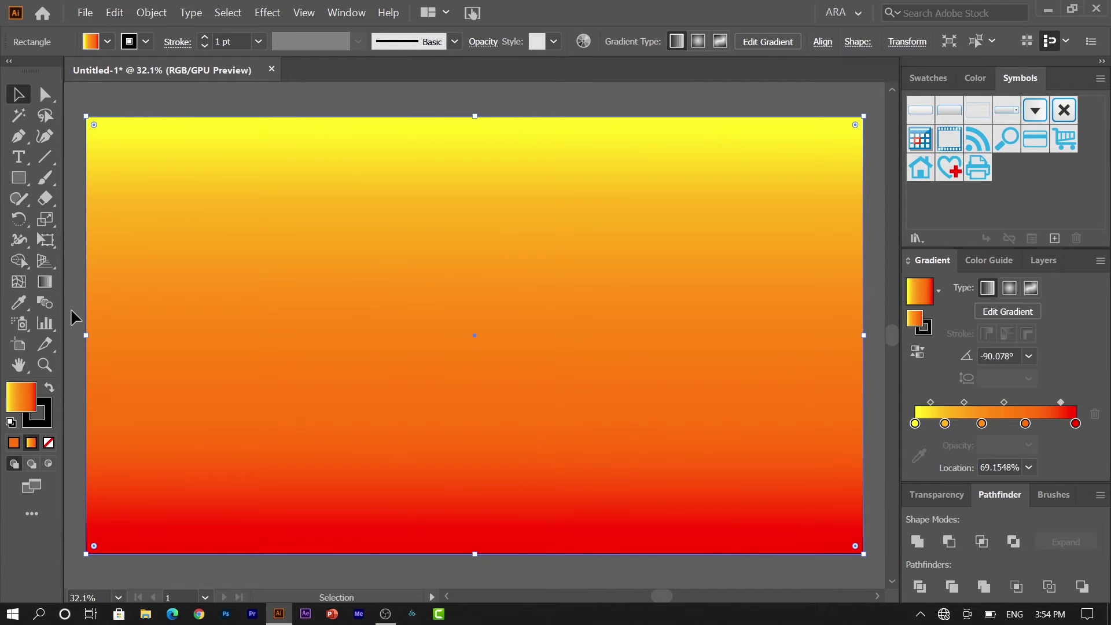
{"action": "left_click", "coordinate": [70, 357]}
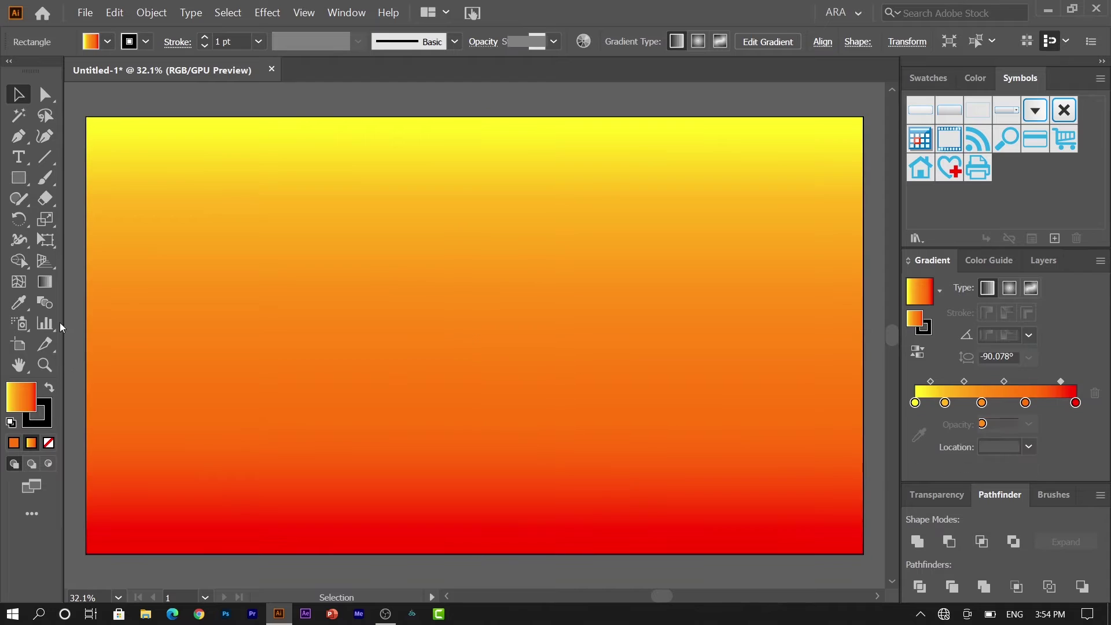
Step: Draw a jagged mountain ridge with the Pen tool from the artboard's lower left edge to its right edge, with the tallest peak right of centre
{"action": "left_click", "coordinate": [18, 136]}
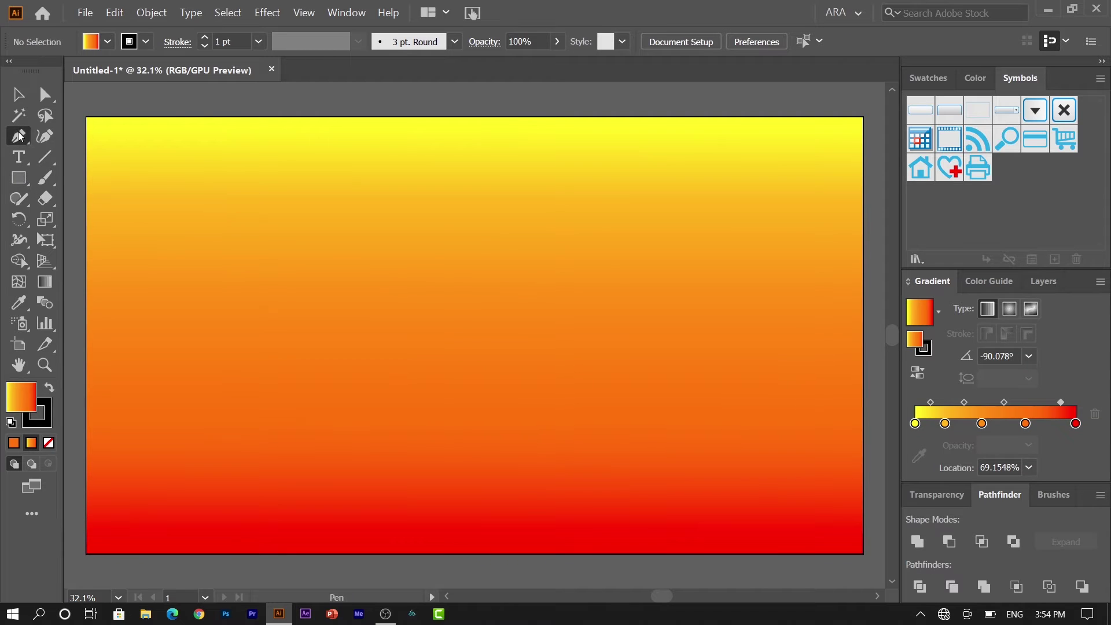
{"action": "left_click", "coordinate": [86, 490]}
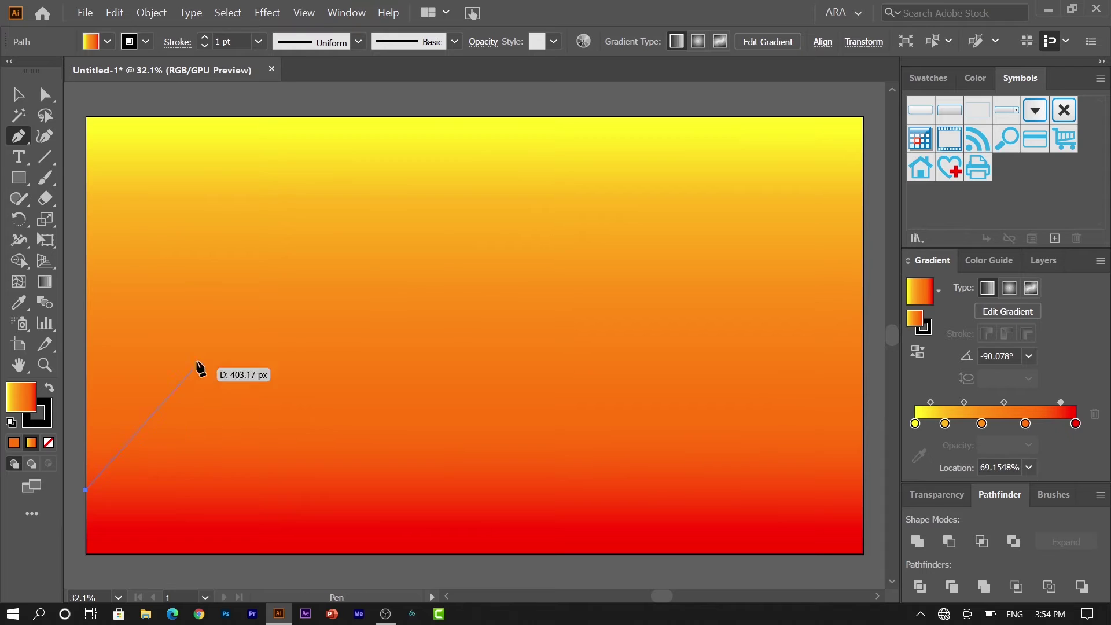
{"action": "left_click", "coordinate": [234, 309]}
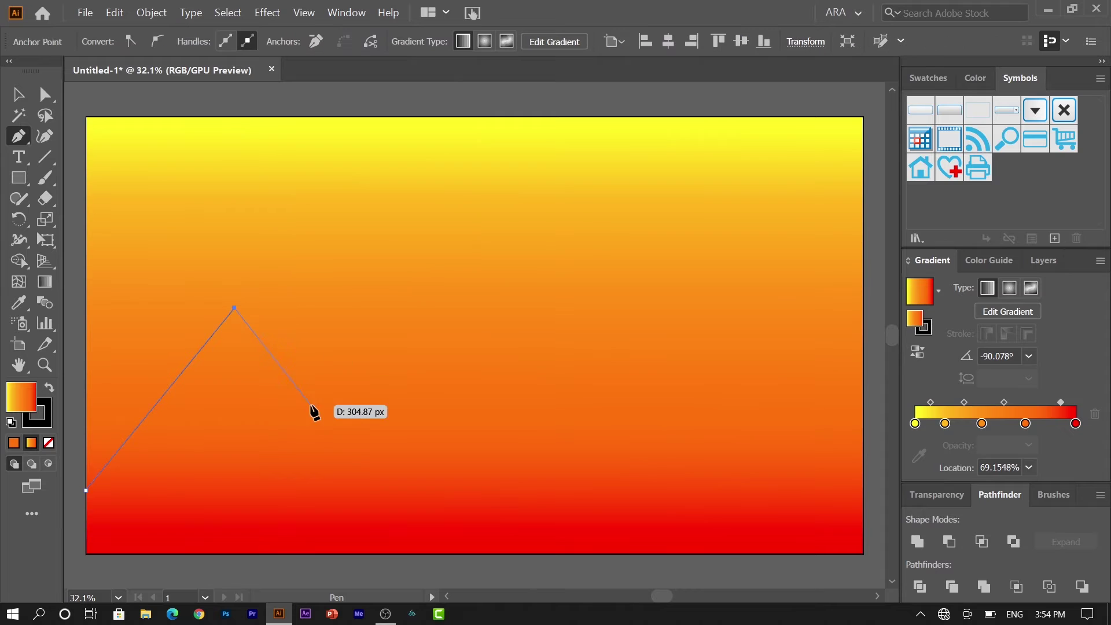
{"action": "left_click", "coordinate": [319, 445]}
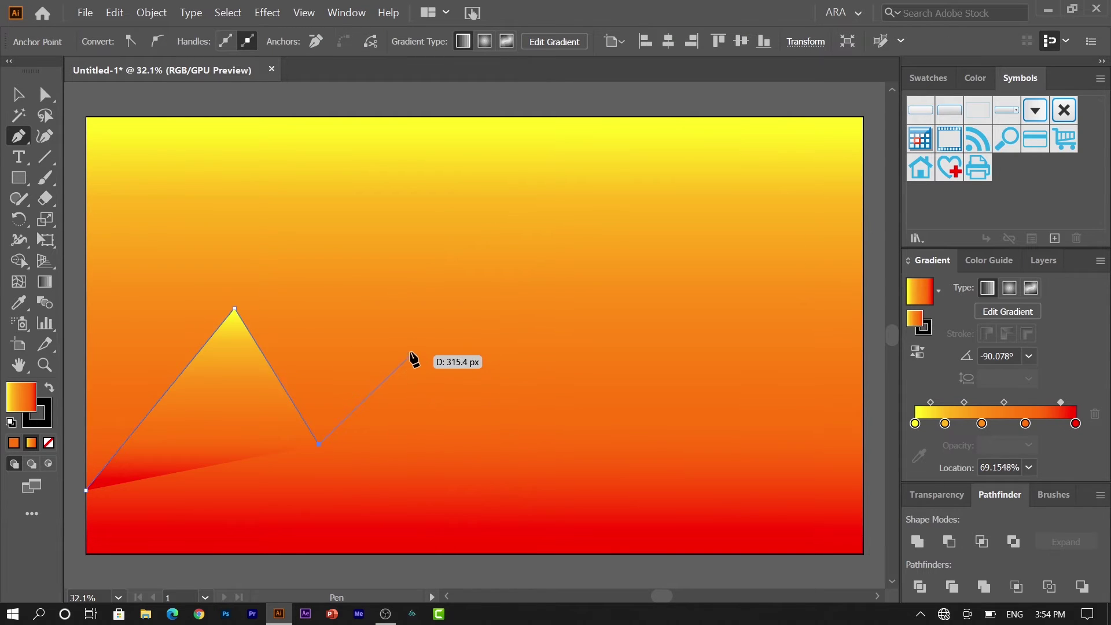
{"action": "left_click", "coordinate": [380, 339]}
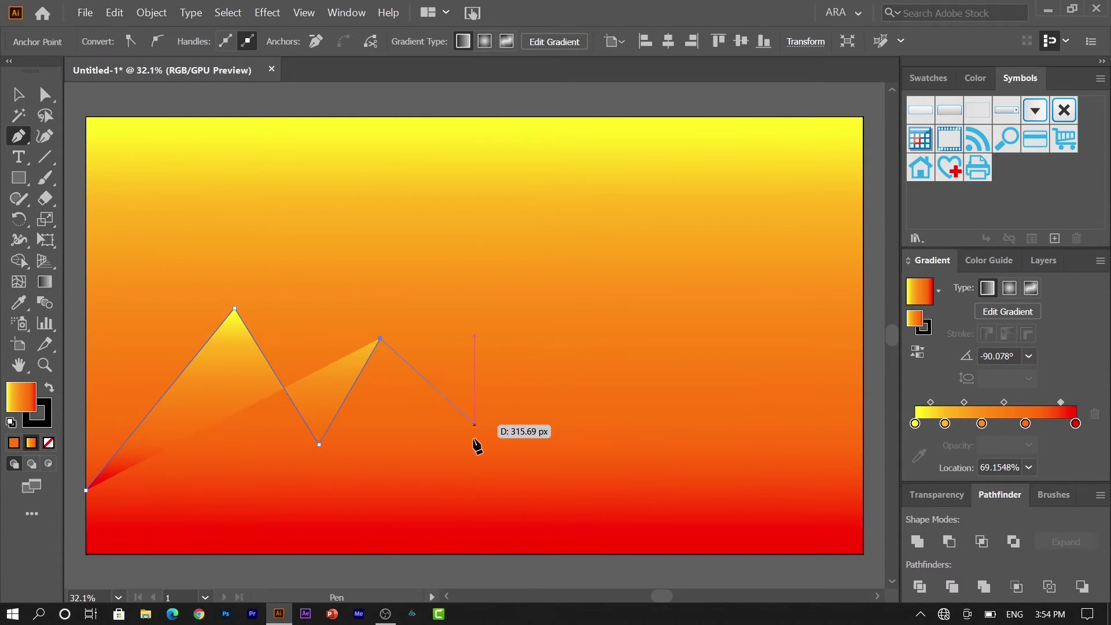
{"action": "left_click", "coordinate": [483, 442]}
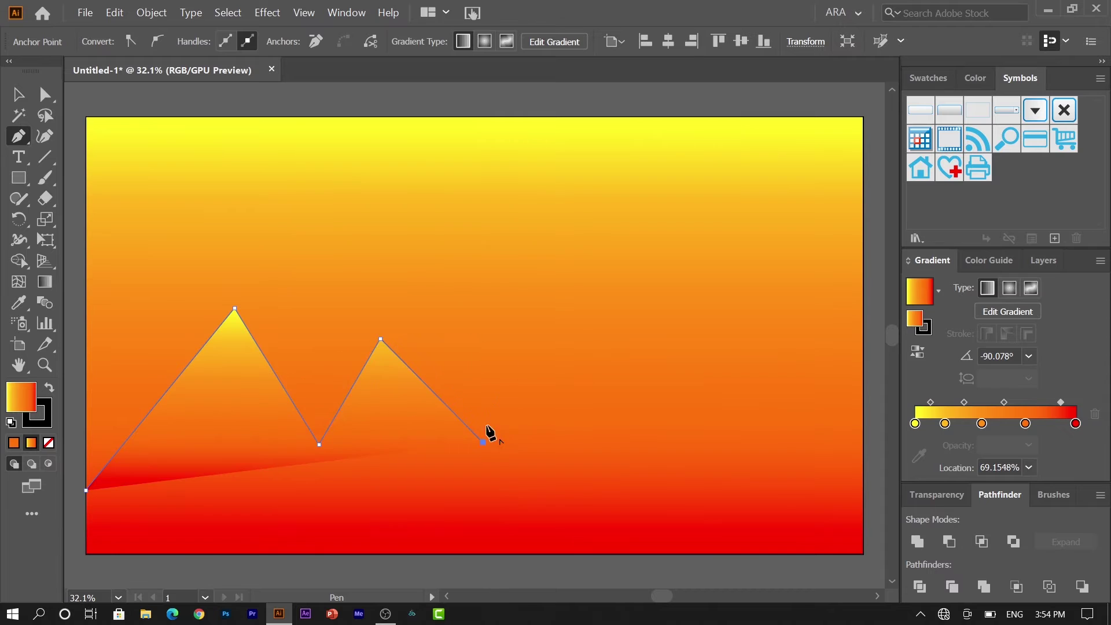
{"action": "left_click", "coordinate": [568, 237]}
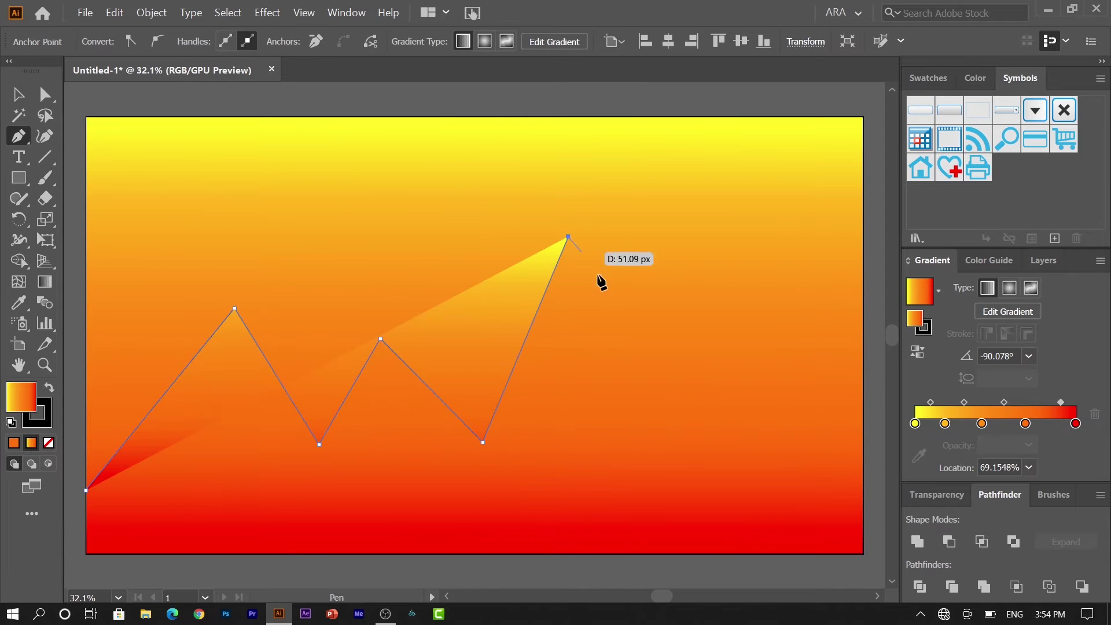
{"action": "left_click", "coordinate": [693, 439]}
{"action": "left_click", "coordinate": [779, 293]}
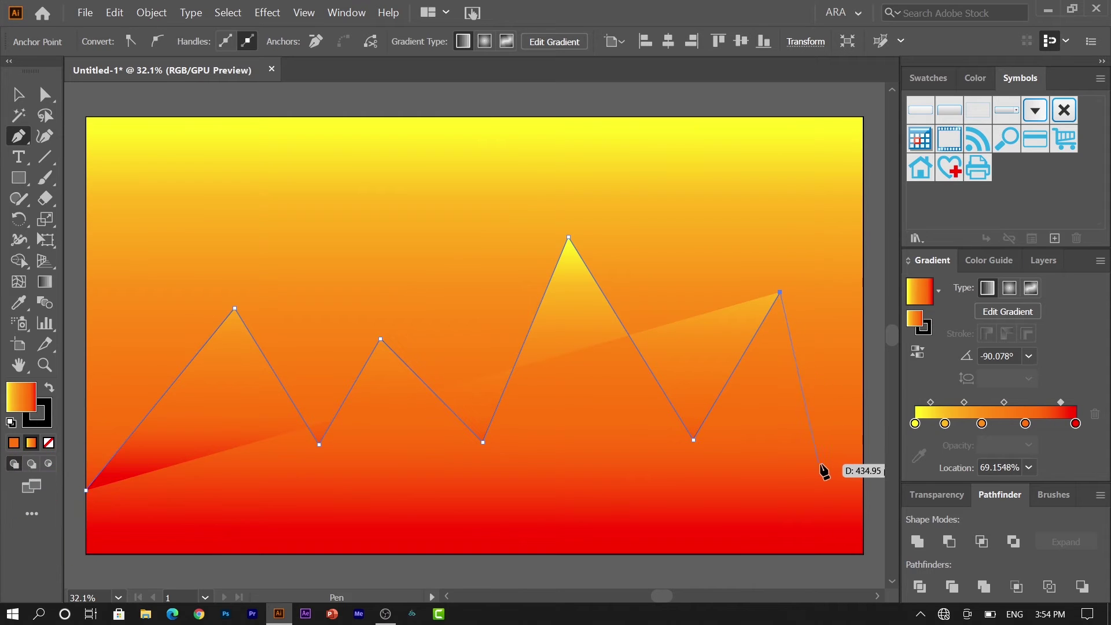
{"action": "left_click", "coordinate": [821, 404]}
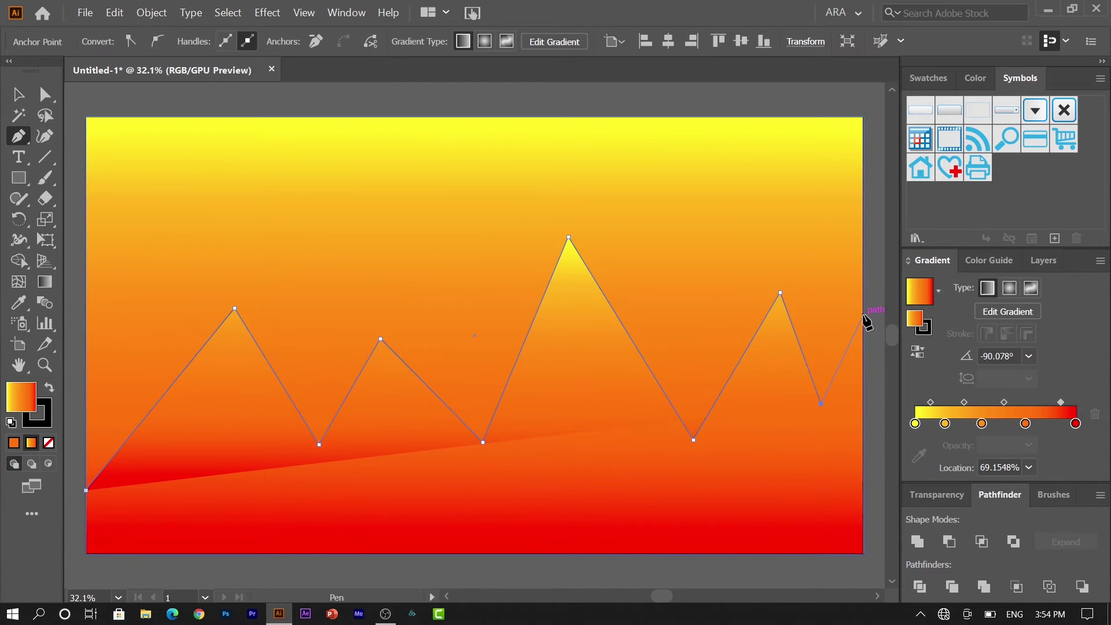
{"action": "left_click", "coordinate": [863, 316]}
Step: Close the mountain outline along the artboard's bottom corners back to the ridge's starting anchor on the left edge
{"action": "left_click", "coordinate": [863, 554]}
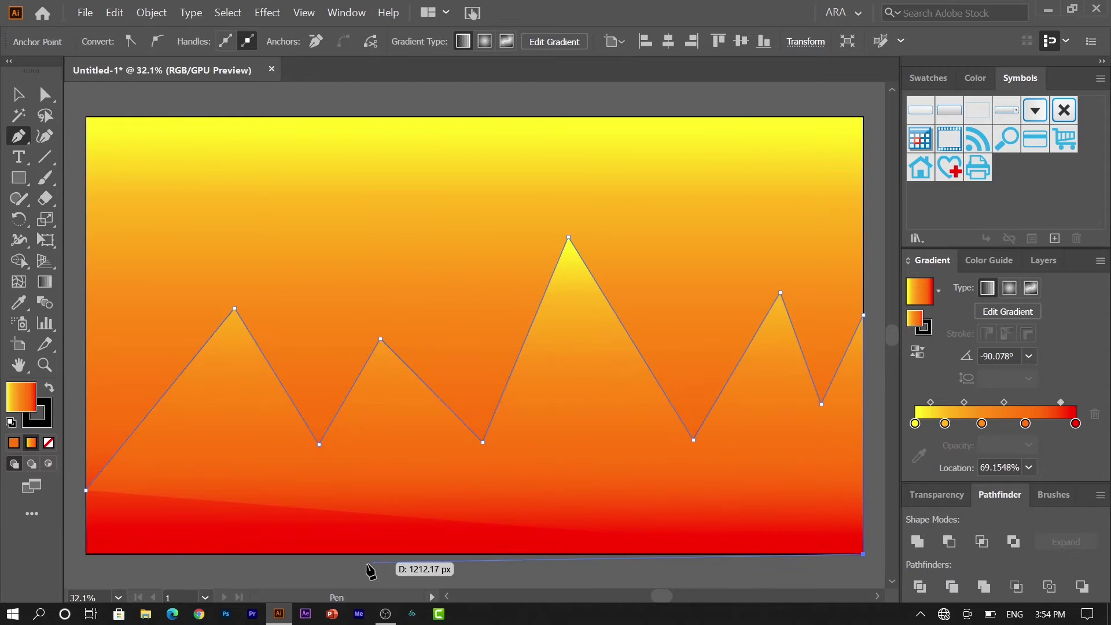
{"action": "left_click", "coordinate": [85, 554]}
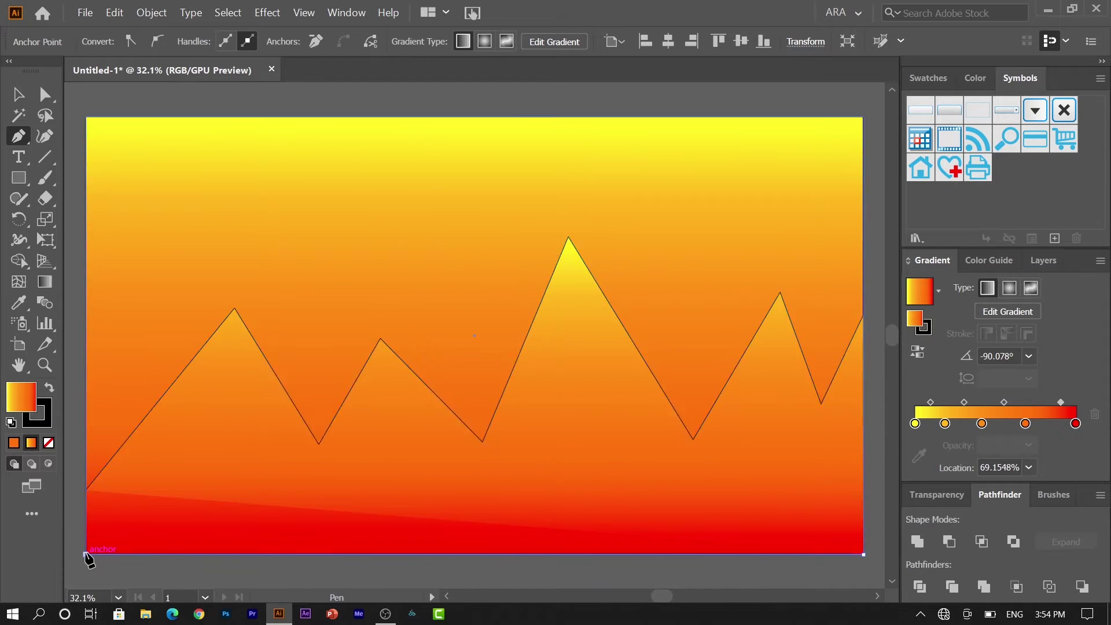
{"action": "left_click", "coordinate": [86, 489]}
{"action": "key", "text": "v"}
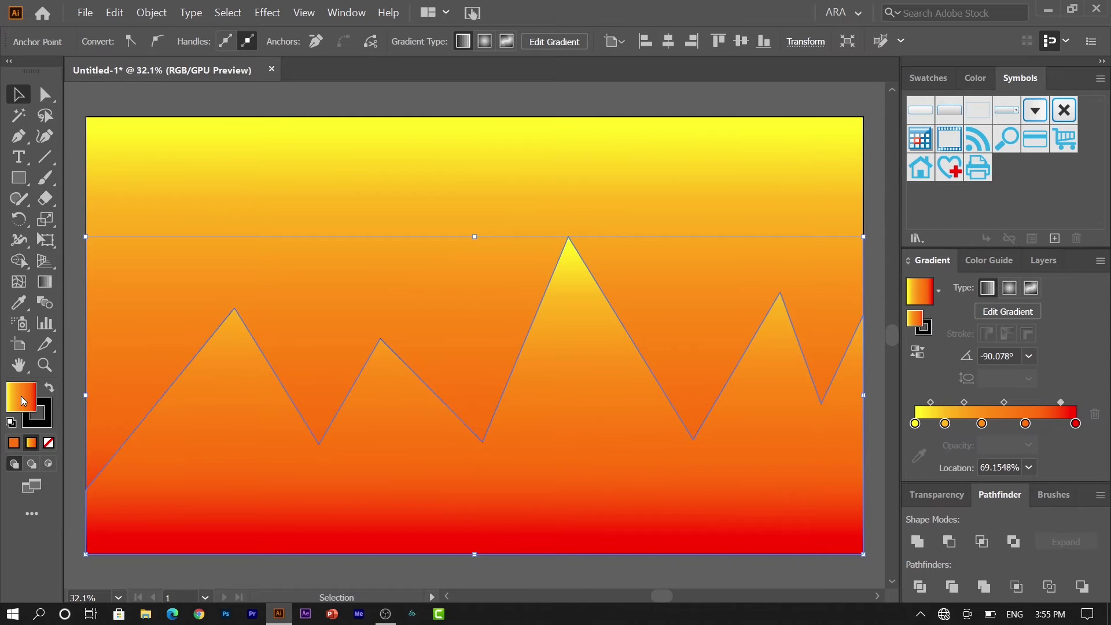
Step: Replace the mountain shape's gradient fill with solid dark maroon 441818 and deselect the shape
{"action": "left_click", "coordinate": [12, 422]}
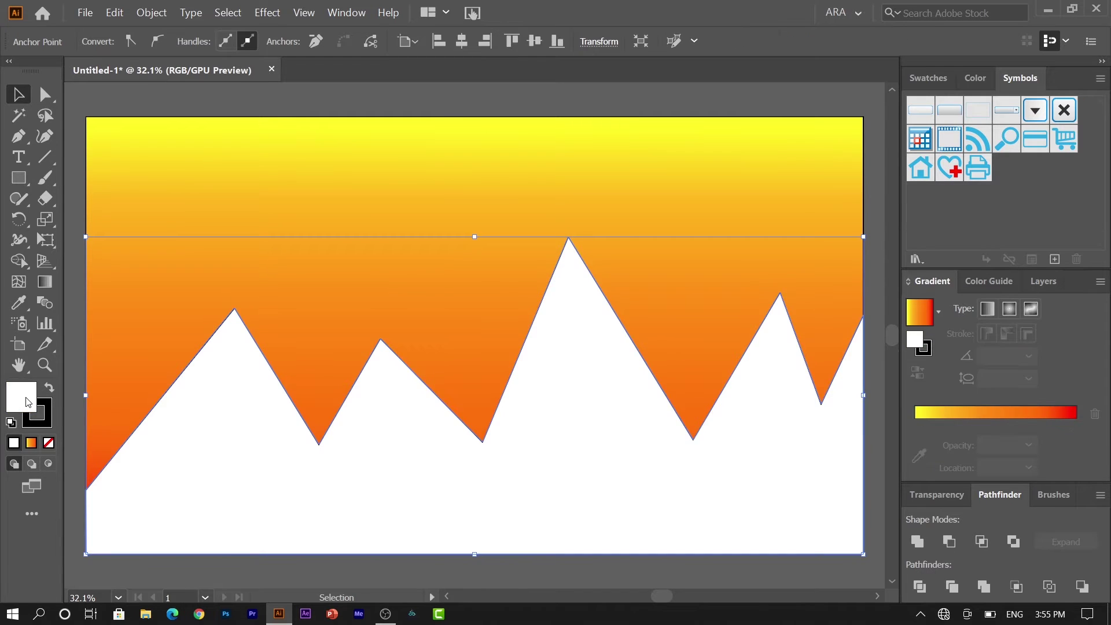
{"action": "double_click", "coordinate": [22, 398]}
{"action": "left_click_drag", "start_coordinate": [720, 298], "coordinate": [743, 277]}
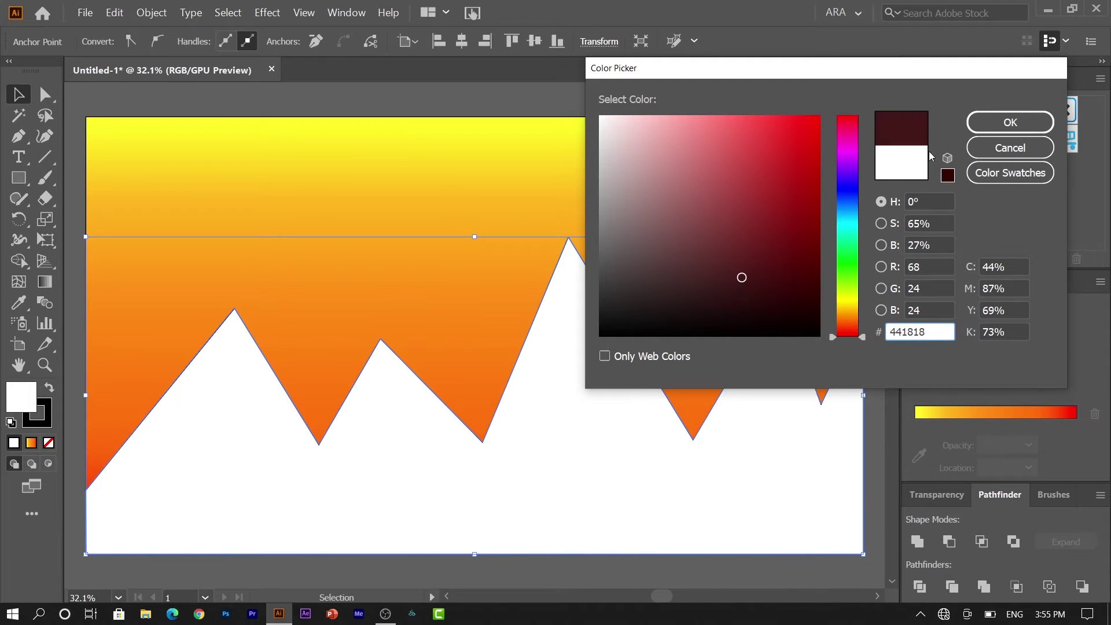
{"action": "left_click", "coordinate": [1008, 122]}
{"action": "left_click", "coordinate": [395, 574]}
Step: Round the mountain's peaks and valleys slightly with the live corners, leaving the bottom corners and the left edge anchor sharp
{"action": "left_click", "coordinate": [261, 489]}
{"action": "left_click", "coordinate": [45, 97]}
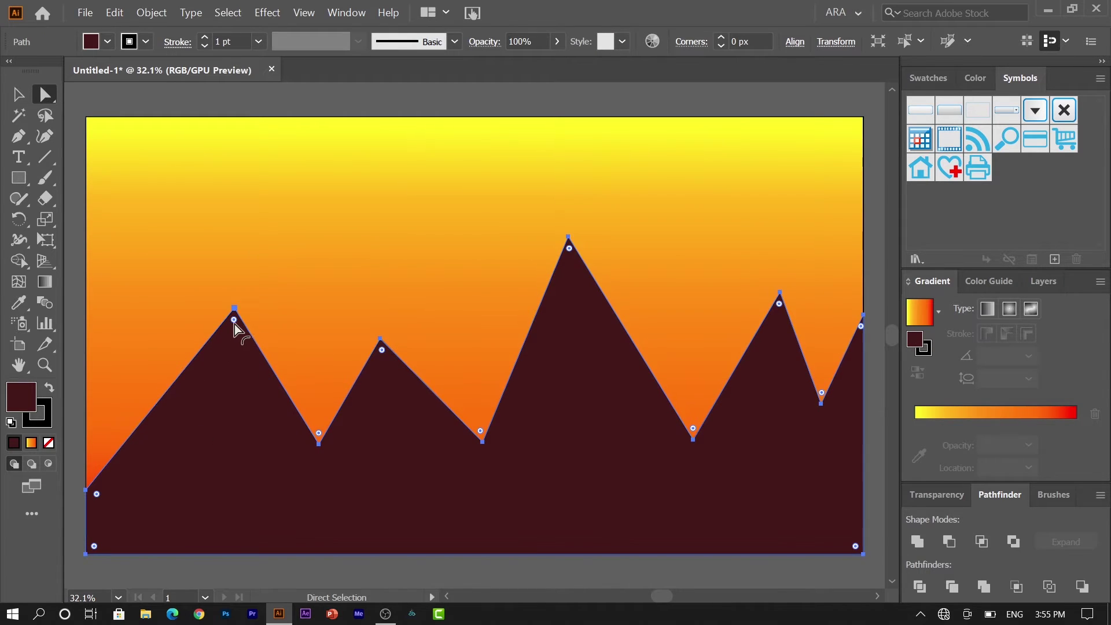
{"action": "left_click", "coordinate": [87, 555]}
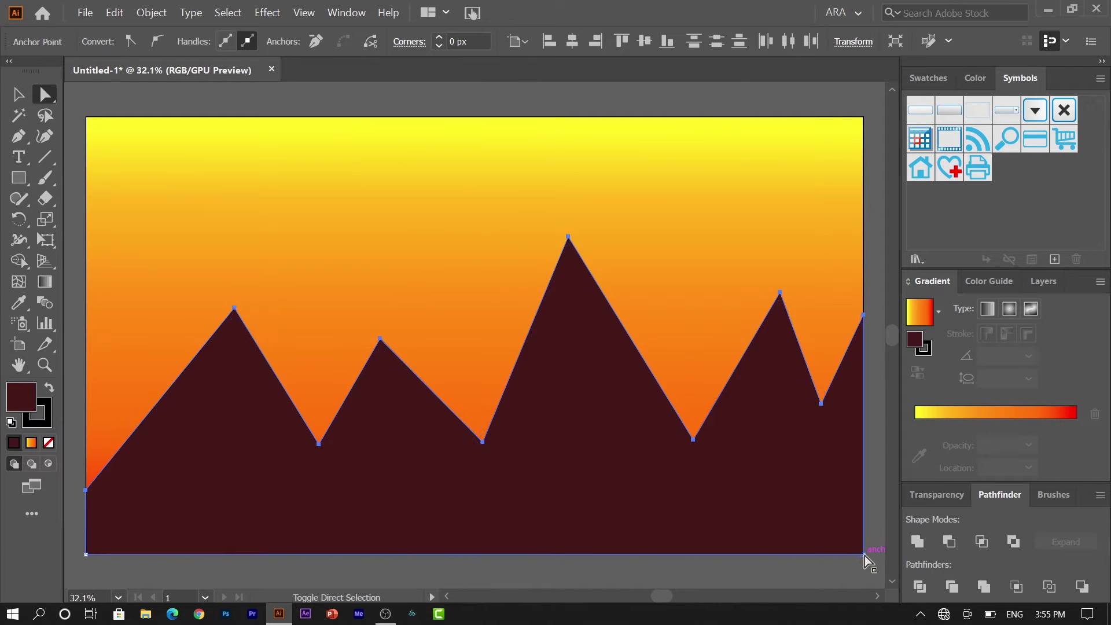
{"action": "mouse_move", "coordinate": [383, 350]}
{"action": "left_mouse_down"}
{"action": "mouse_move", "coordinate": [384, 373]}
{"action": "mouse_move", "coordinate": [384, 356]}
{"action": "left_mouse_up"}
{"action": "left_click", "coordinate": [403, 581]}
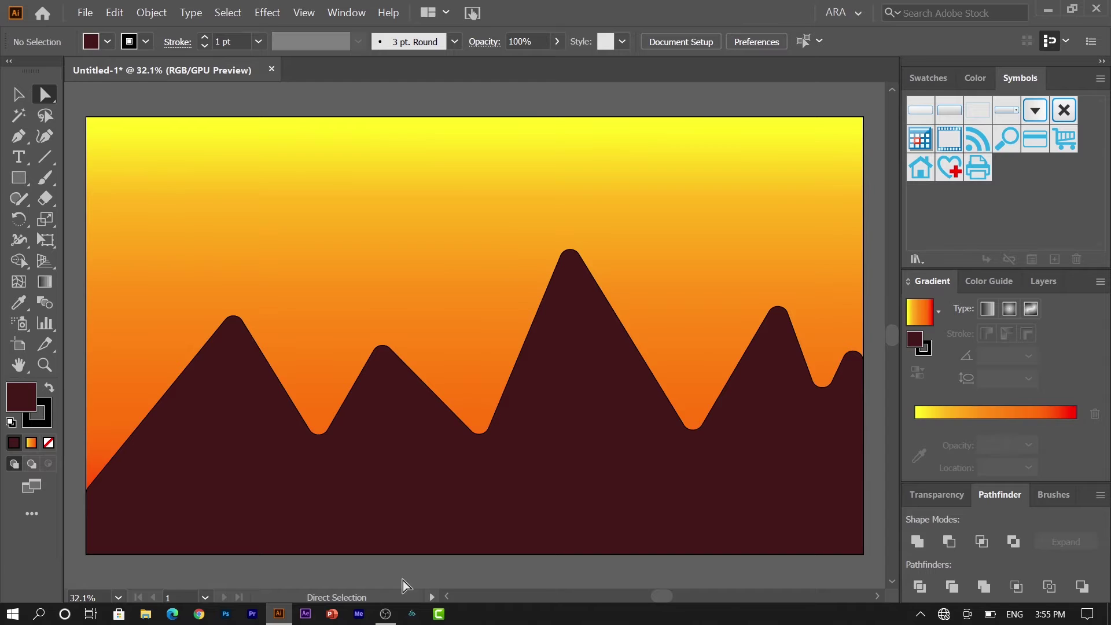
{"action": "key", "text": "v"}
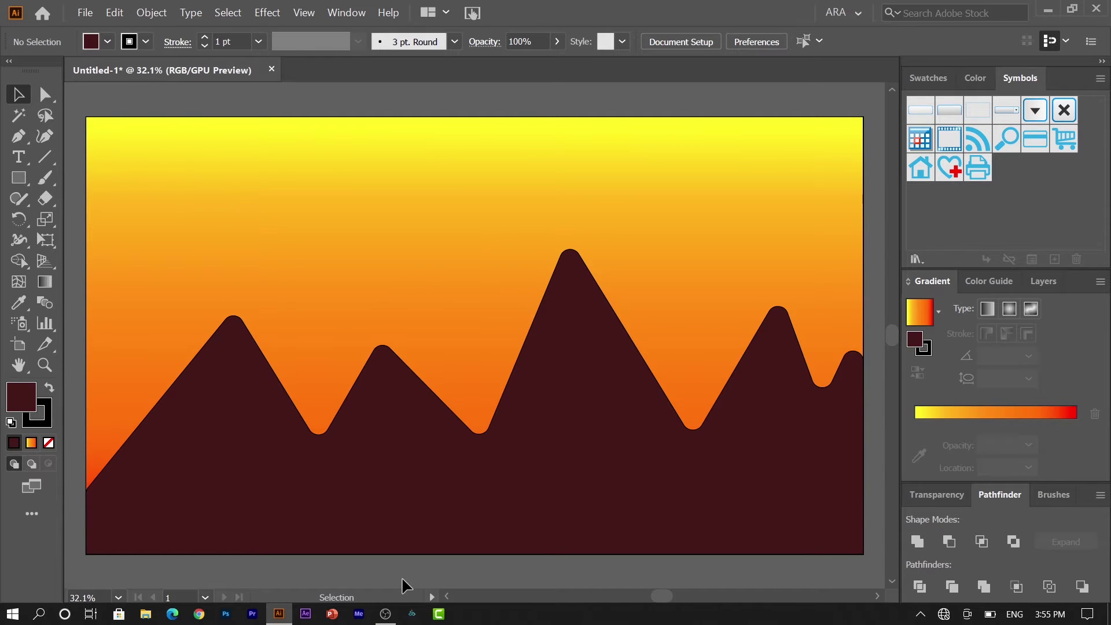
Step: Draw a large circle in the sky with the Ellipse tool, above and left of the tallest peak
{"action": "left_click", "coordinate": [17, 180]}
{"action": "left_click_drag", "start_coordinate": [18, 179], "coordinate": [70, 224]}
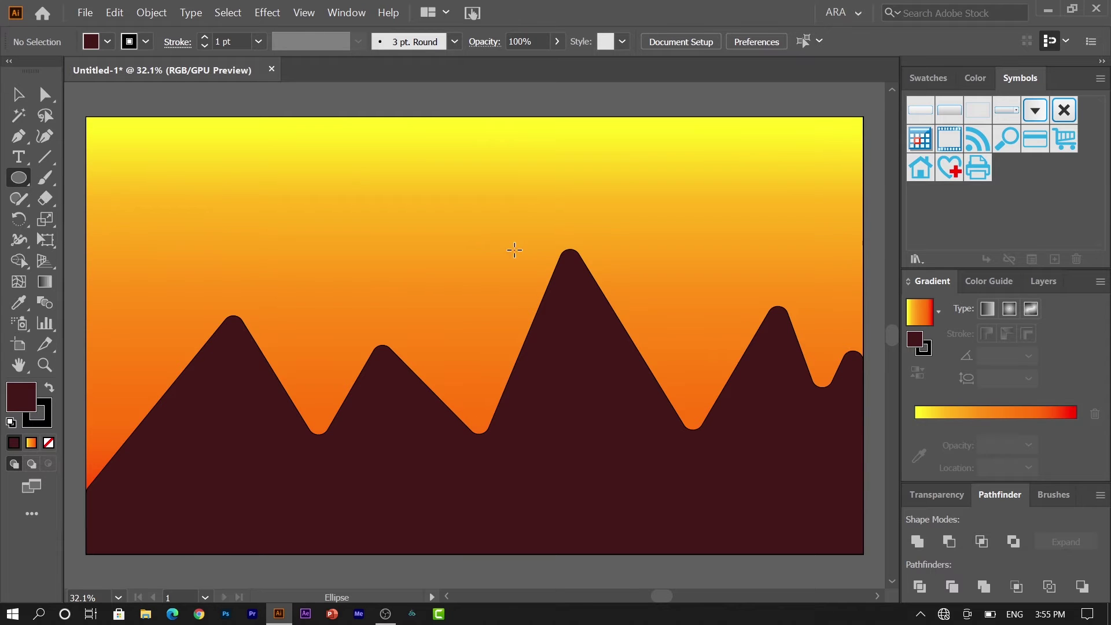
{"action": "left_click_drag", "start_coordinate": [451, 236], "coordinate": [356, 230]}
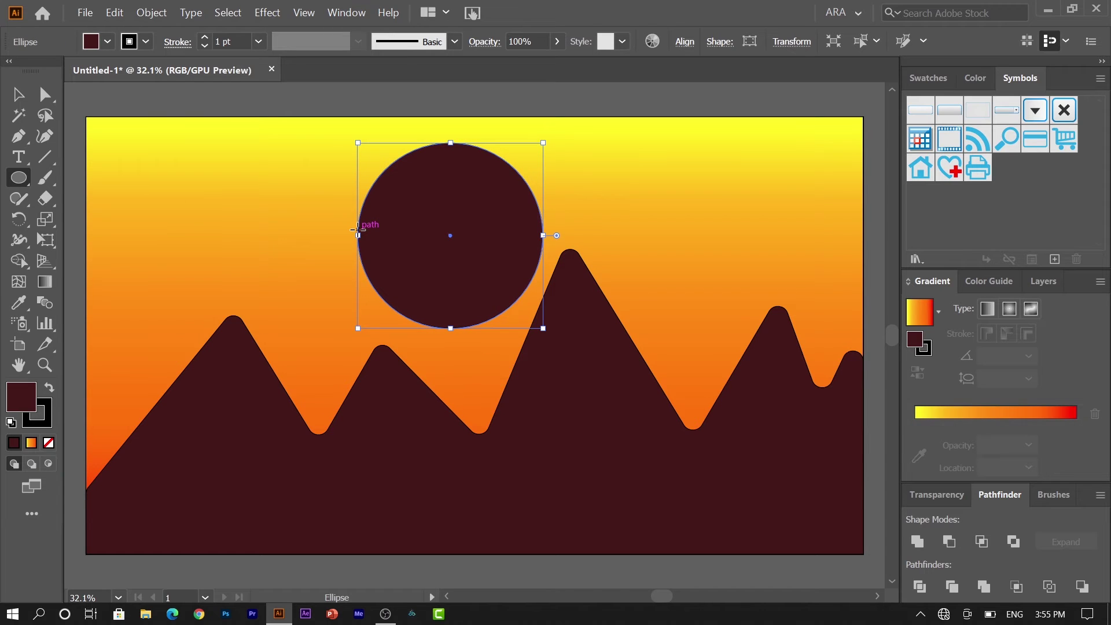
{"action": "key", "text": "v"}
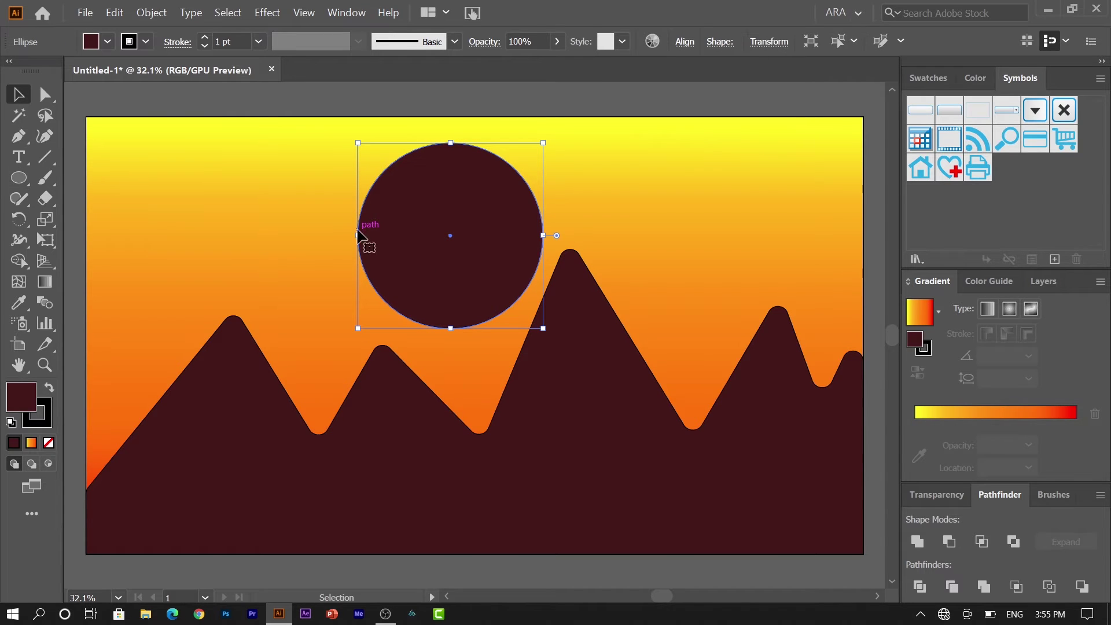
Step: Fill the circle with pale yellow FFFA97 and move it into the sky to the right of the tallest peak
{"action": "double_click", "coordinate": [23, 410]}
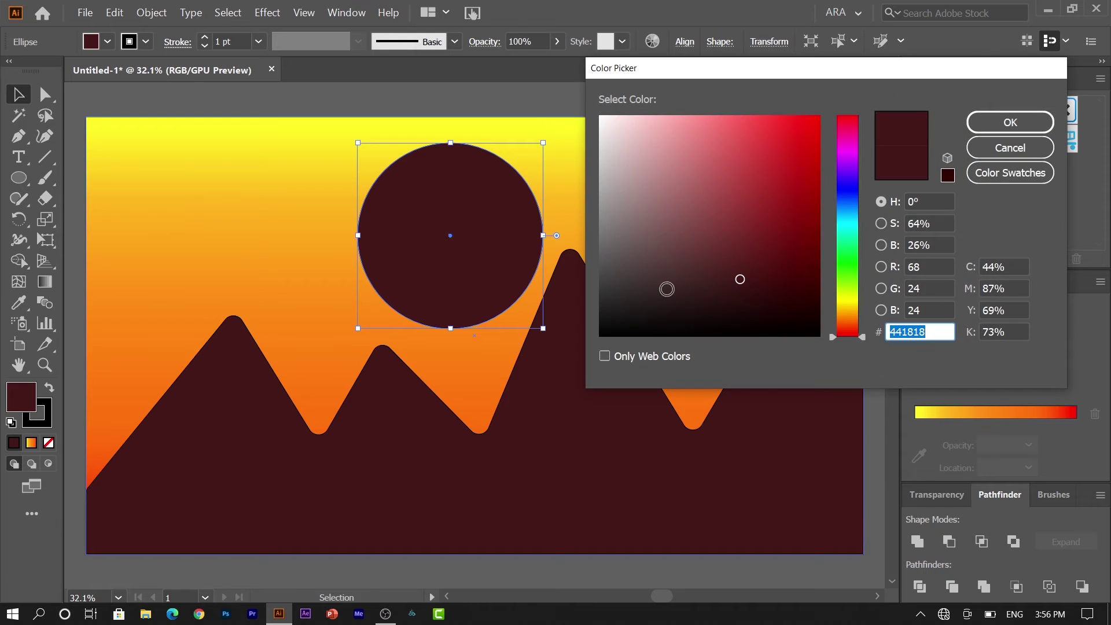
{"action": "left_click", "coordinate": [858, 304]}
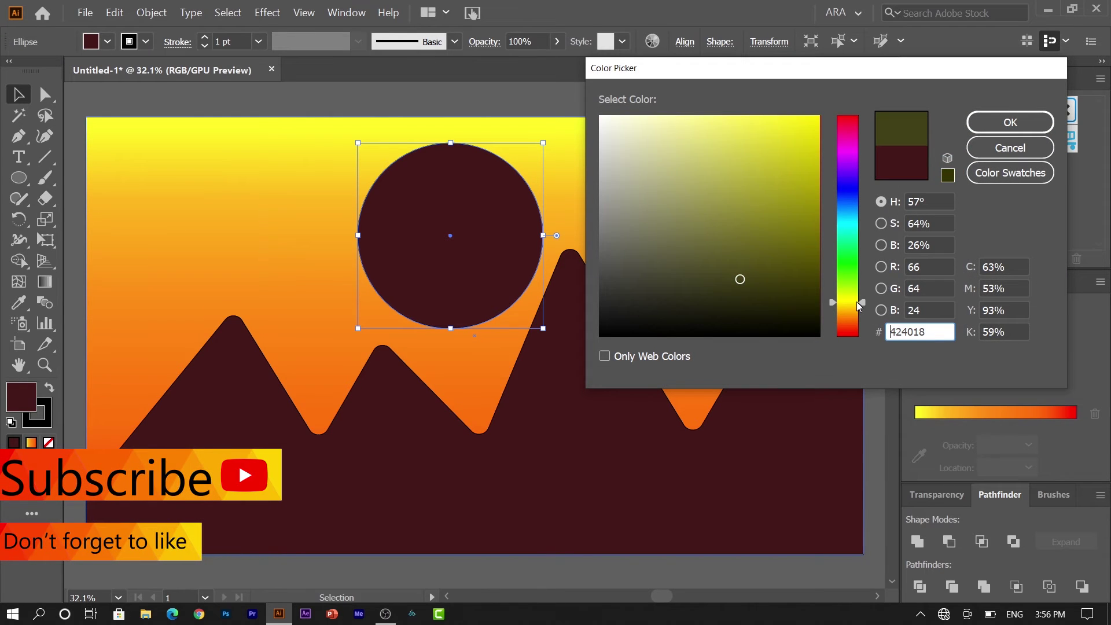
{"action": "left_click_drag", "start_coordinate": [731, 154], "coordinate": [690, 117]}
{"action": "left_click", "coordinate": [1010, 122]}
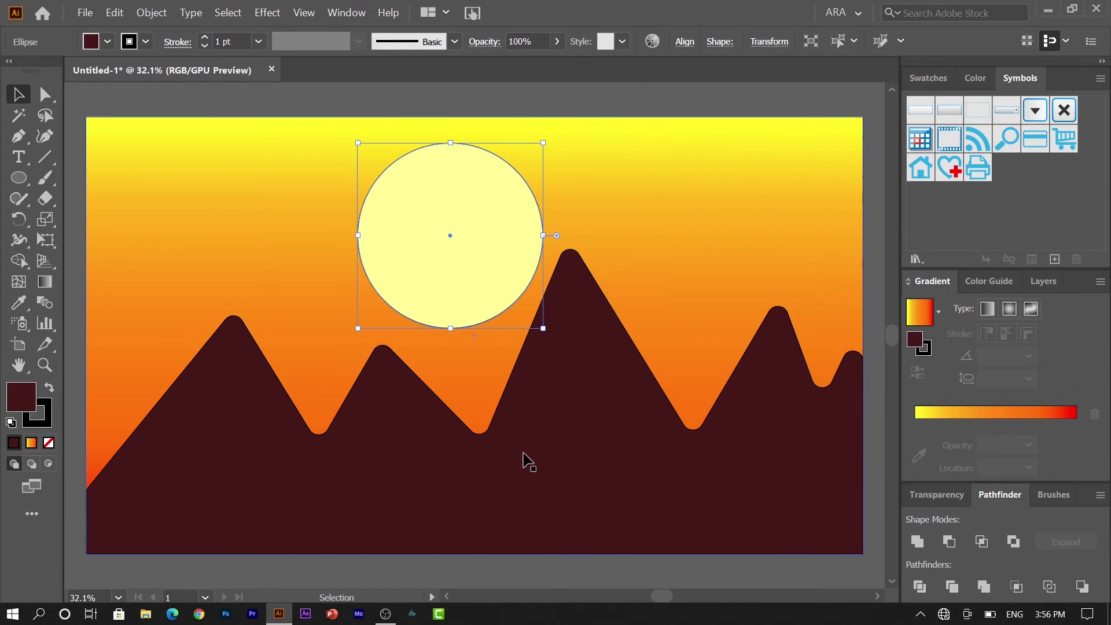
{"action": "left_click_drag", "start_coordinate": [502, 255], "coordinate": [739, 237]}
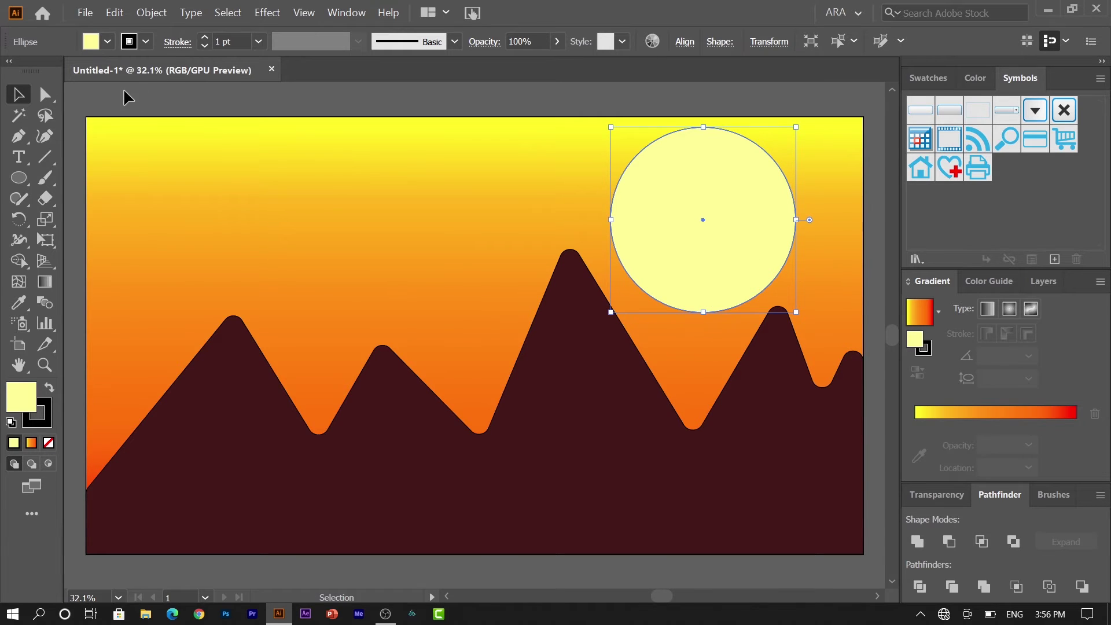
Step: Paste a copy of the sun circle directly behind it and enlarge the copy slightly from its centre
{"action": "left_click", "coordinate": [114, 12]}
{"action": "left_click", "coordinate": [156, 75]}
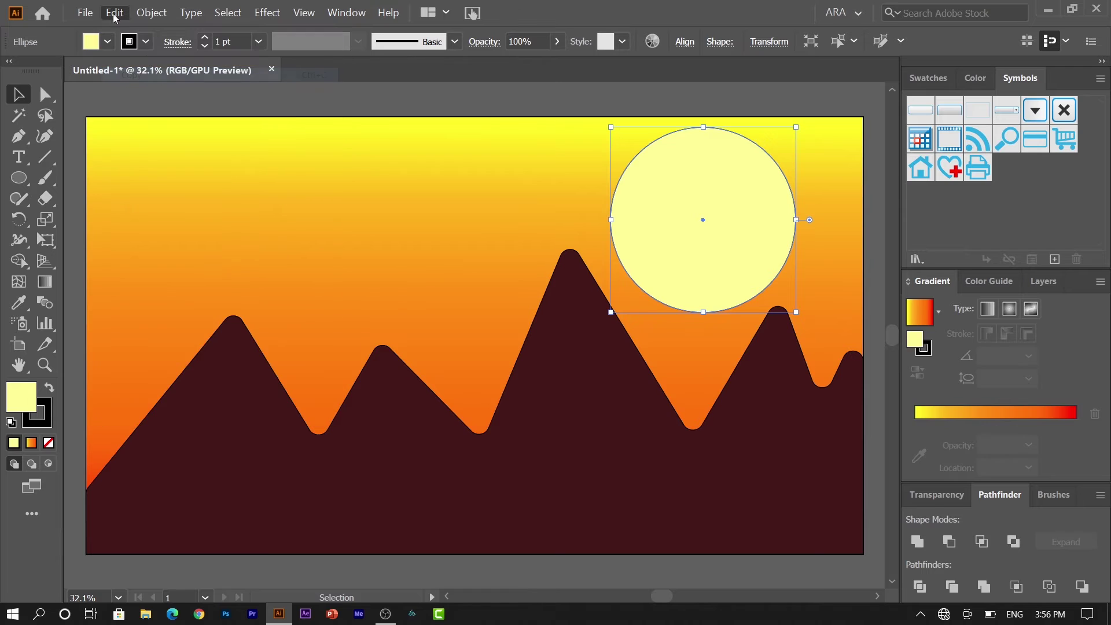
{"action": "left_click", "coordinate": [115, 12]}
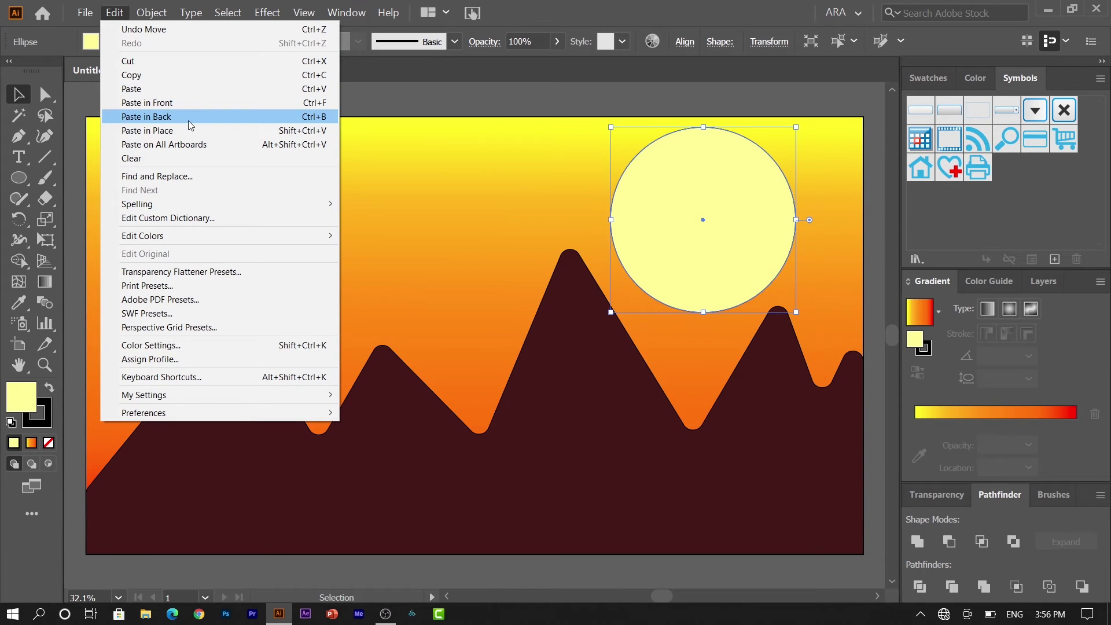
{"action": "left_click", "coordinate": [190, 118]}
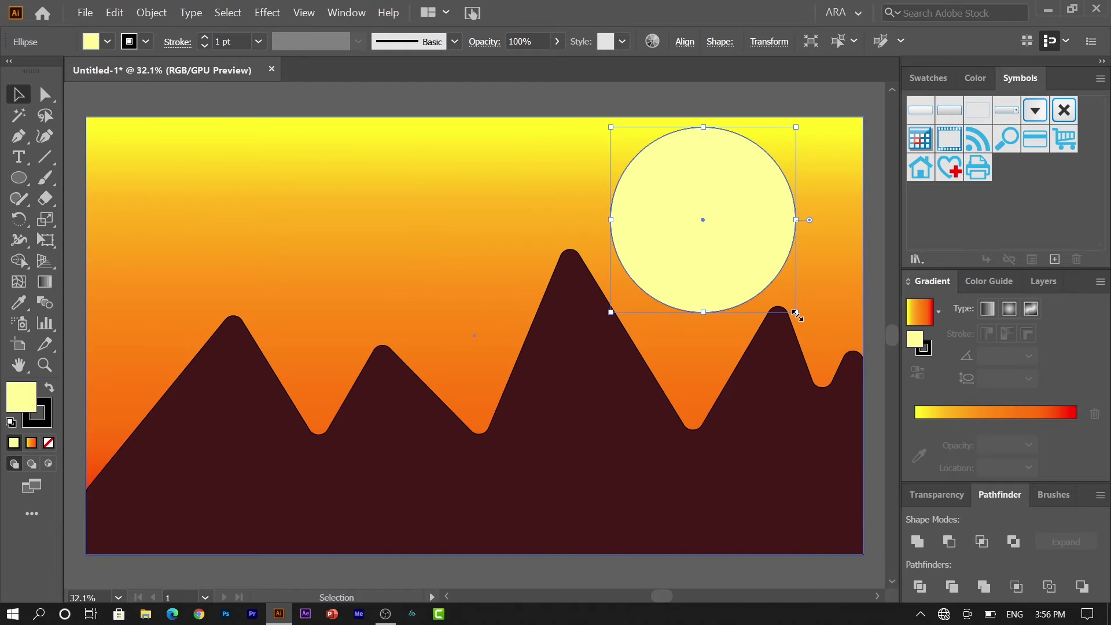
{"action": "left_click_drag", "start_coordinate": [800, 316], "coordinate": [809, 319]}
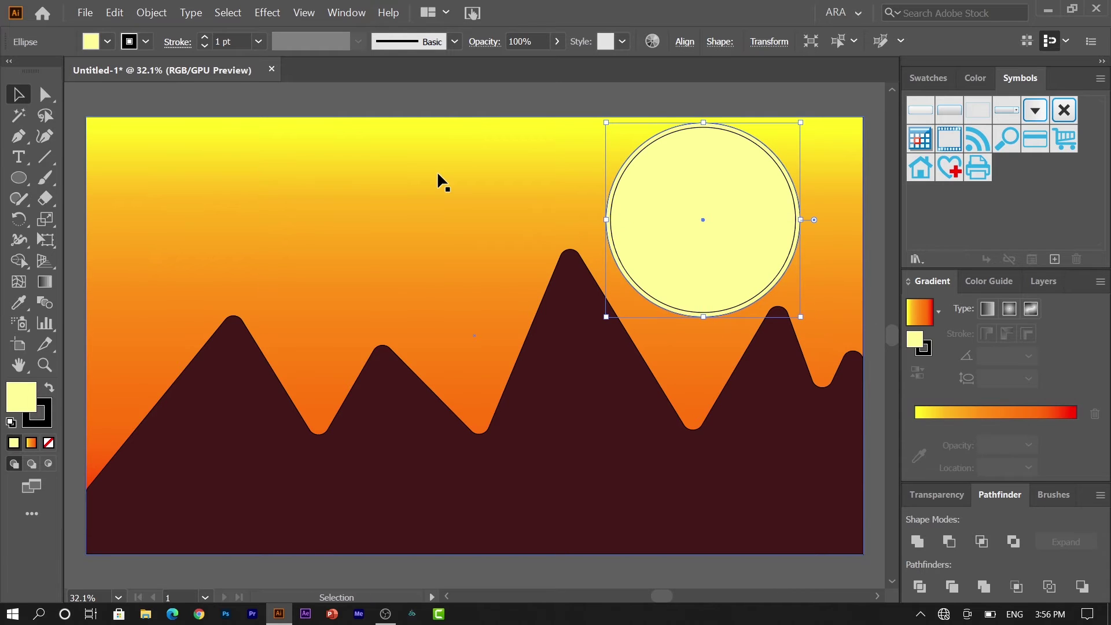
Step: Select both sun circles without the background and remove their stroke
{"action": "left_click", "coordinate": [502, 106]}
{"action": "left_click", "coordinate": [731, 211]}
{"action": "left_click_drag", "start_coordinate": [598, 103], "coordinate": [724, 255]}
{"action": "left_click", "coordinate": [502, 175], "text": "shift"}
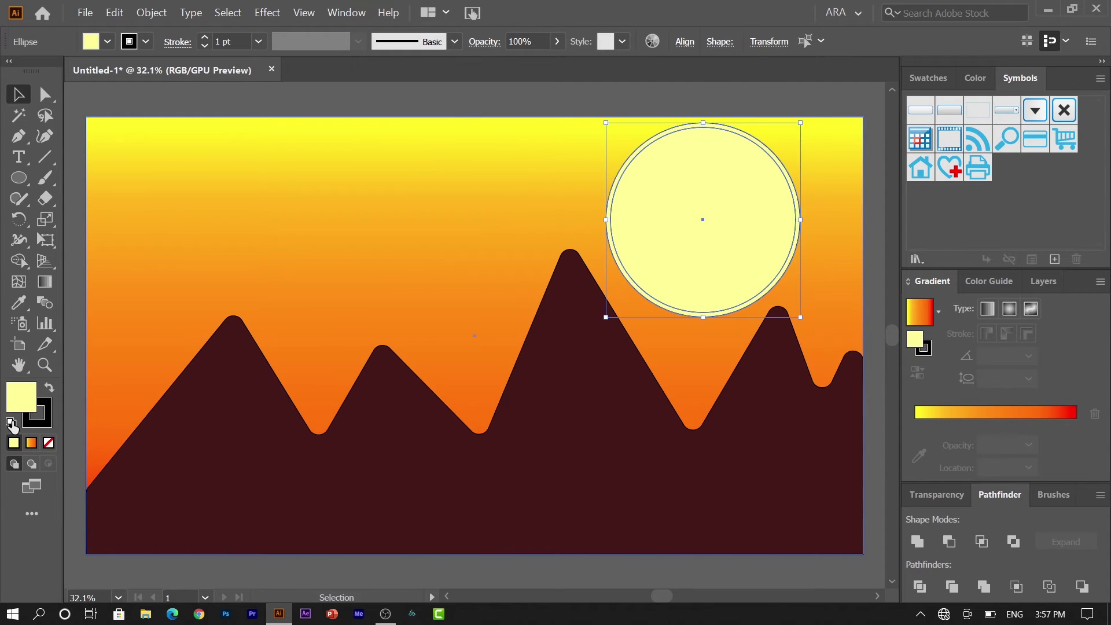
{"action": "left_click", "coordinate": [48, 443]}
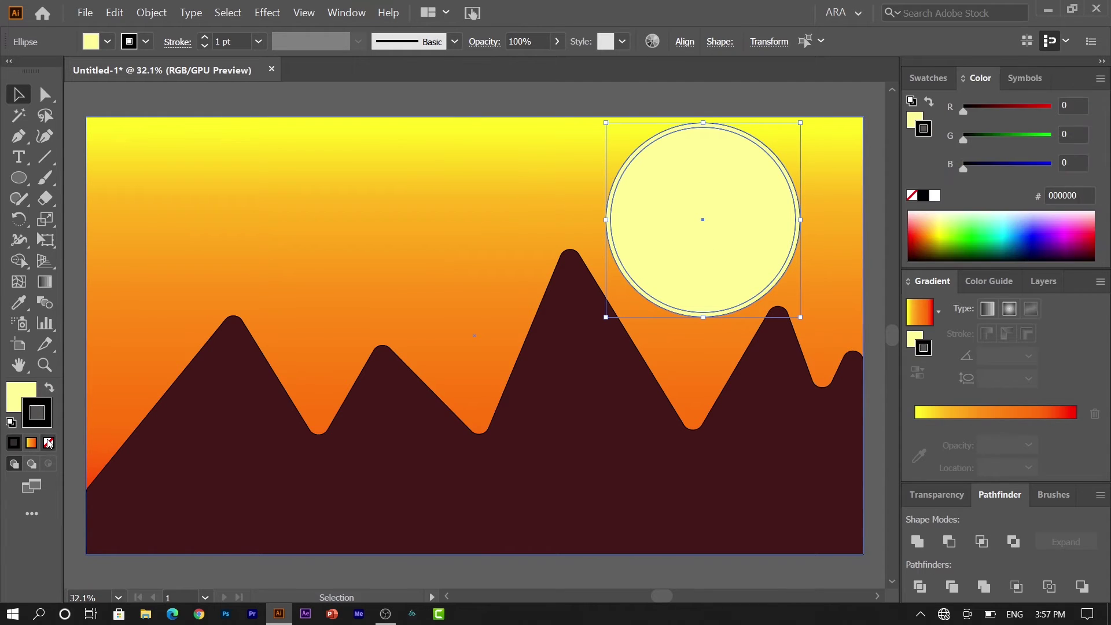
{"action": "left_click", "coordinate": [14, 396]}
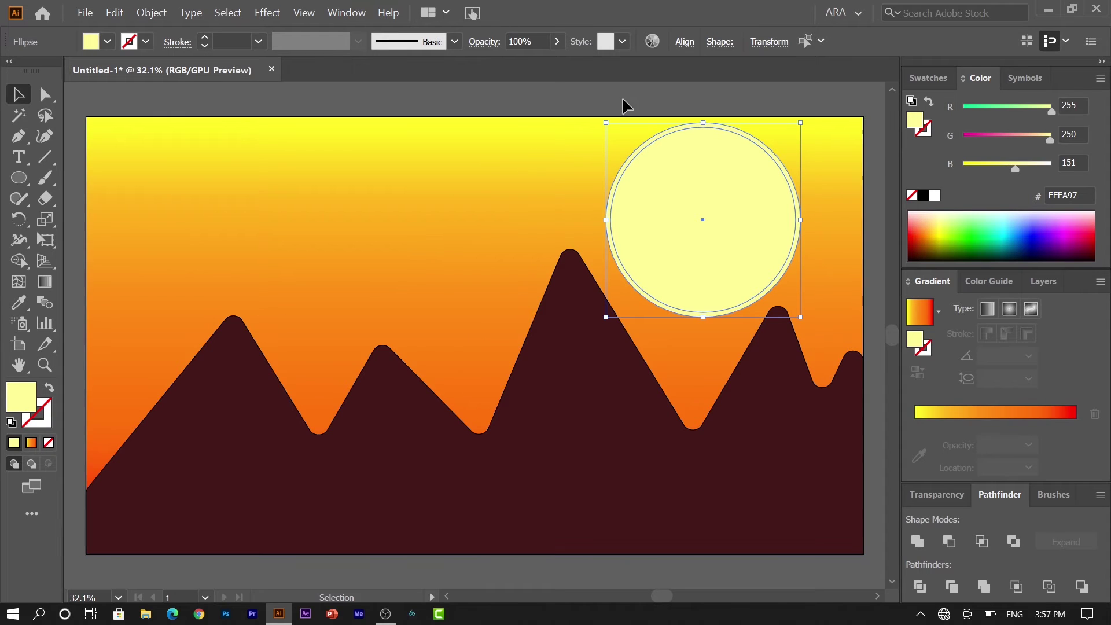
{"action": "left_click", "coordinate": [614, 103]}
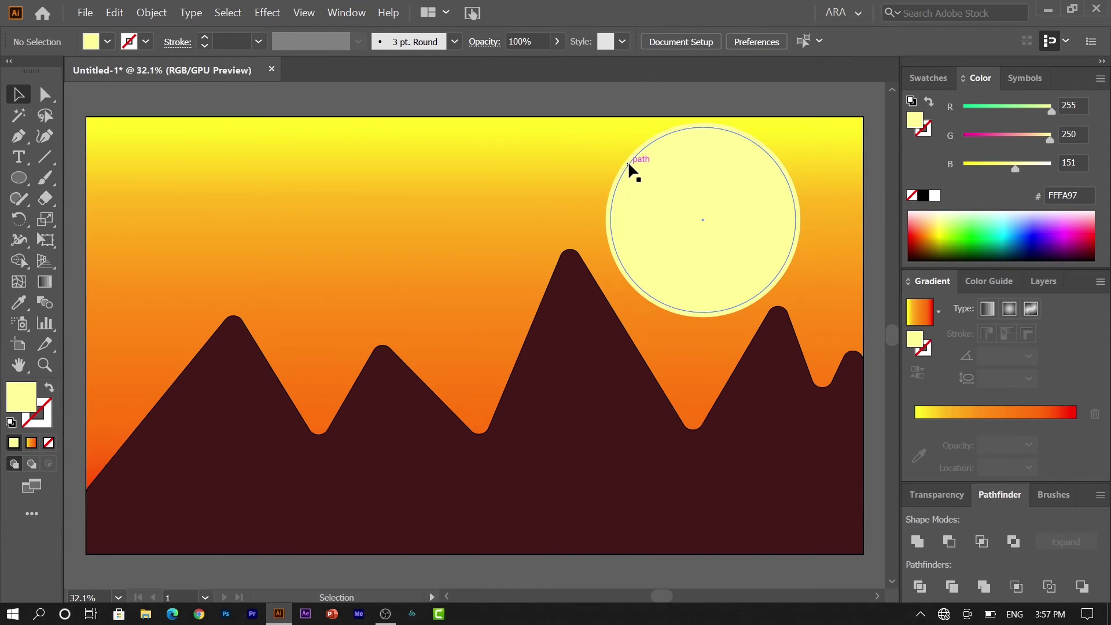
Step: Apply a Gaussian Blur with a radius of 13.723 pixels to the larger circle behind the sun
{"action": "left_click", "coordinate": [624, 163]}
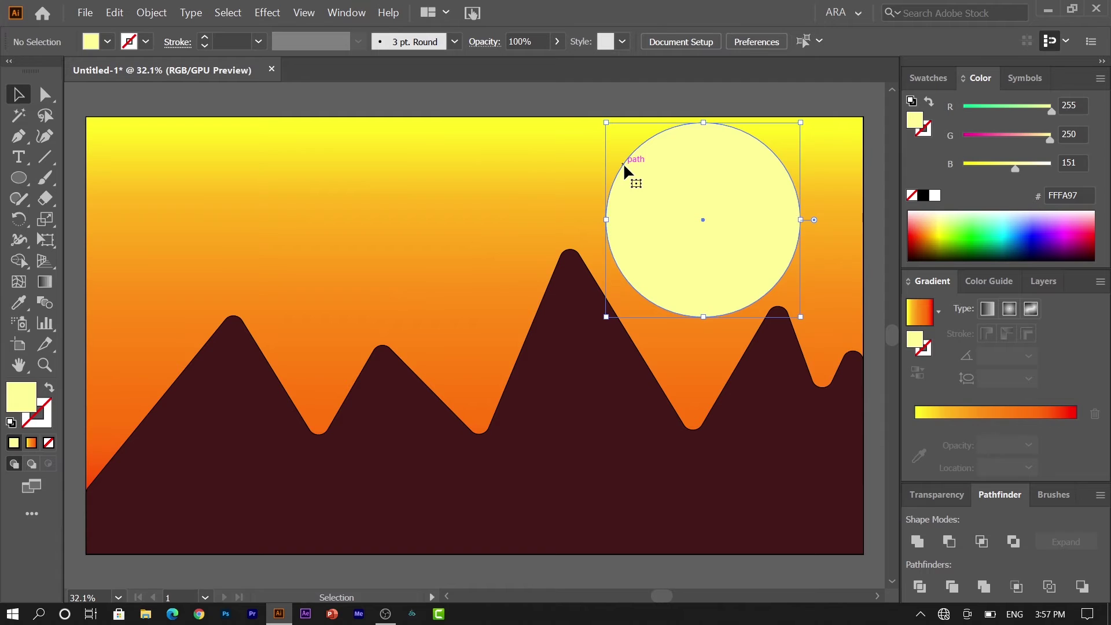
{"action": "left_click", "coordinate": [279, 14]}
{"action": "mouse_move", "coordinate": [346, 104]}
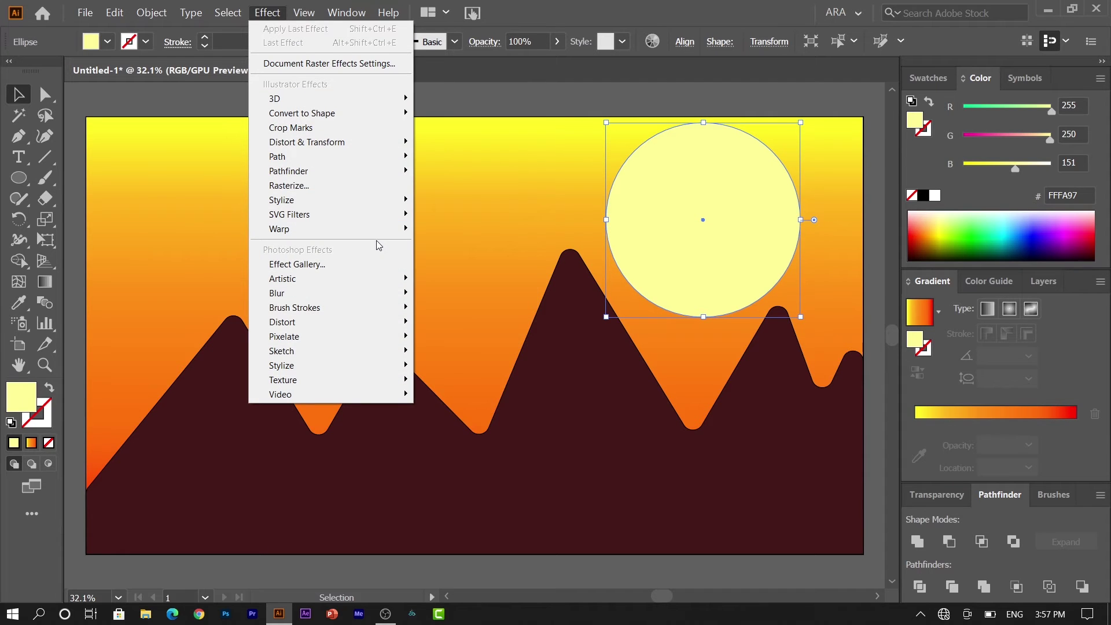
{"action": "mouse_move", "coordinate": [382, 298]}
{"action": "left_click", "coordinate": [441, 294]}
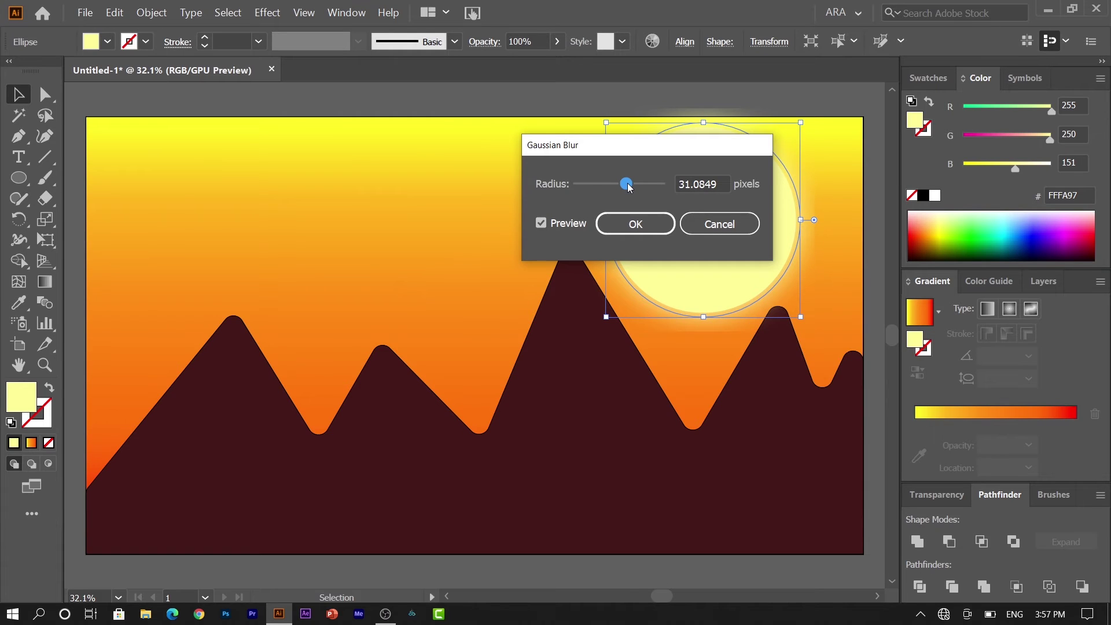
{"action": "left_click_drag", "start_coordinate": [628, 187], "coordinate": [620, 185]}
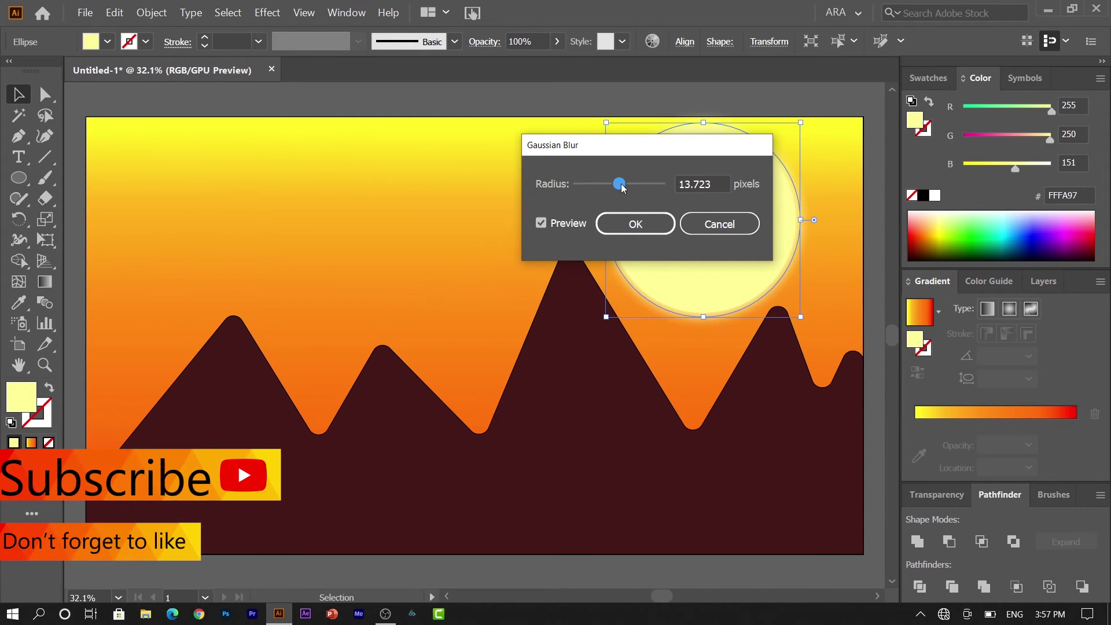
{"action": "left_click", "coordinate": [644, 225]}
{"action": "left_click", "coordinate": [581, 107]}
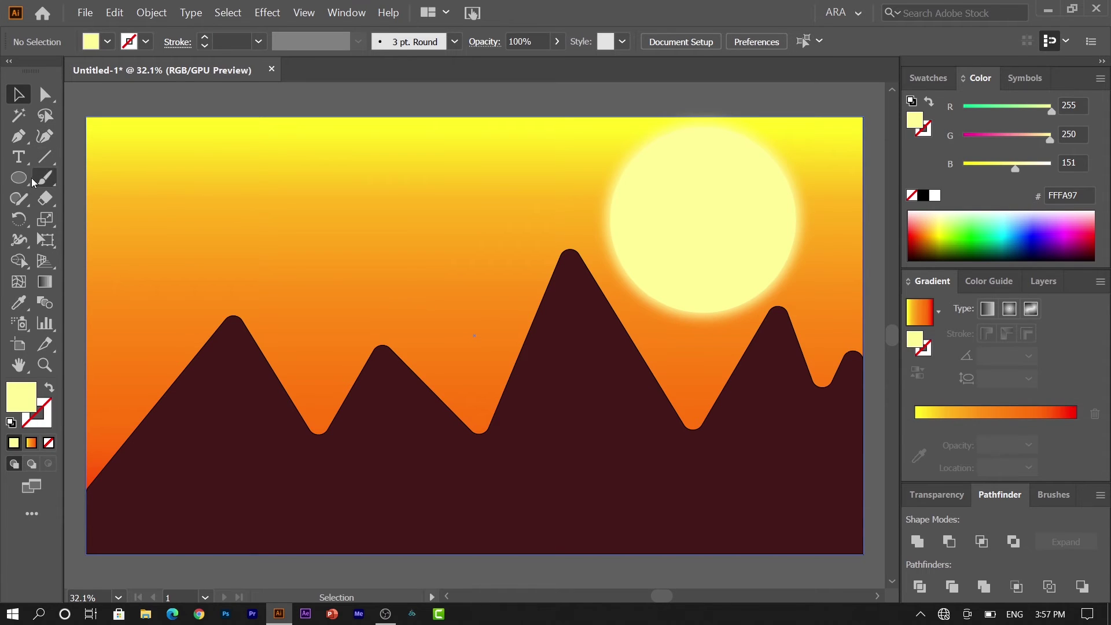
Step: Draw a small open V-shaped bird with the Pen tool in the sky above the leftmost peak
{"action": "left_click", "coordinate": [22, 138]}
{"action": "left_click_drag", "start_coordinate": [242, 200], "coordinate": [258, 215]}
{"action": "left_click", "coordinate": [278, 201]}
{"action": "key", "text": "v"}
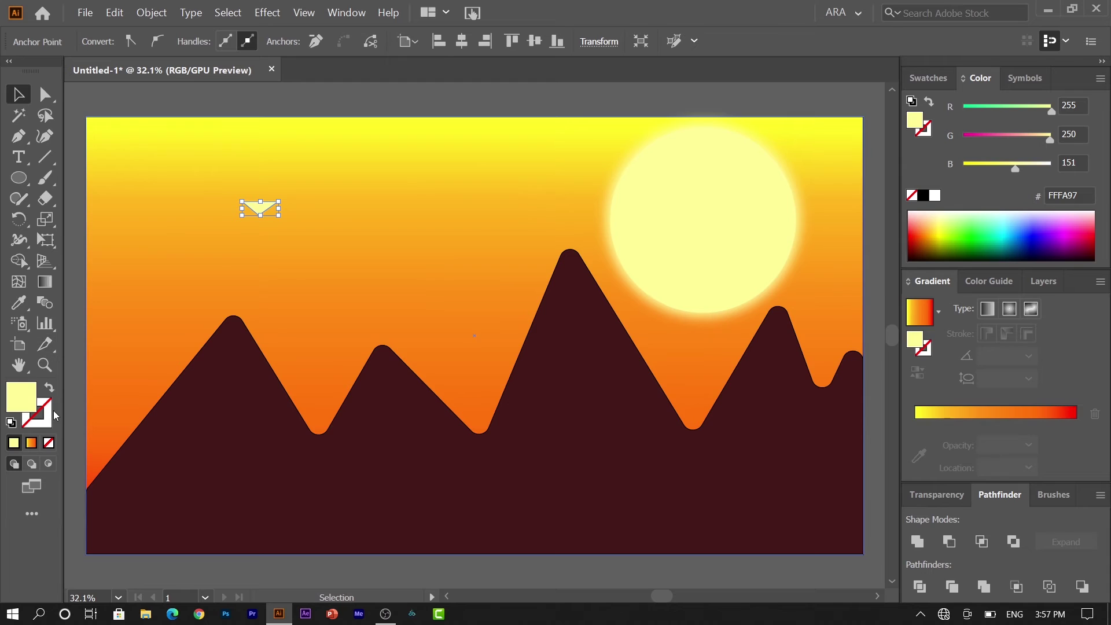
Step: Give the V-shaped bird a black stroke and no fill
{"action": "left_click", "coordinate": [51, 390]}
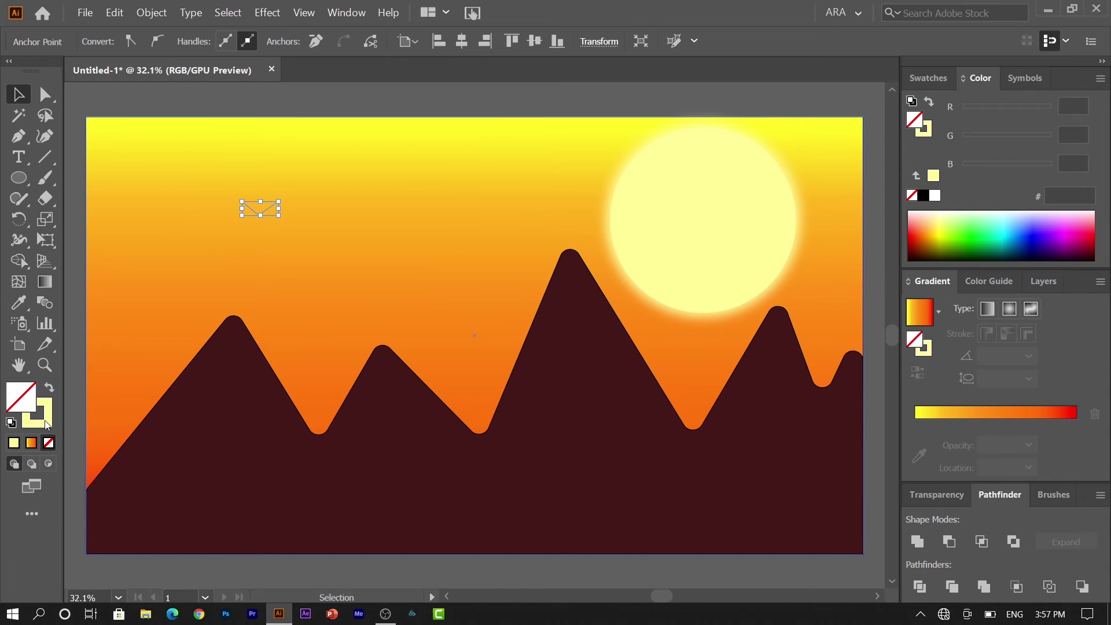
{"action": "left_click", "coordinate": [11, 422]}
{"action": "left_click", "coordinate": [49, 443]}
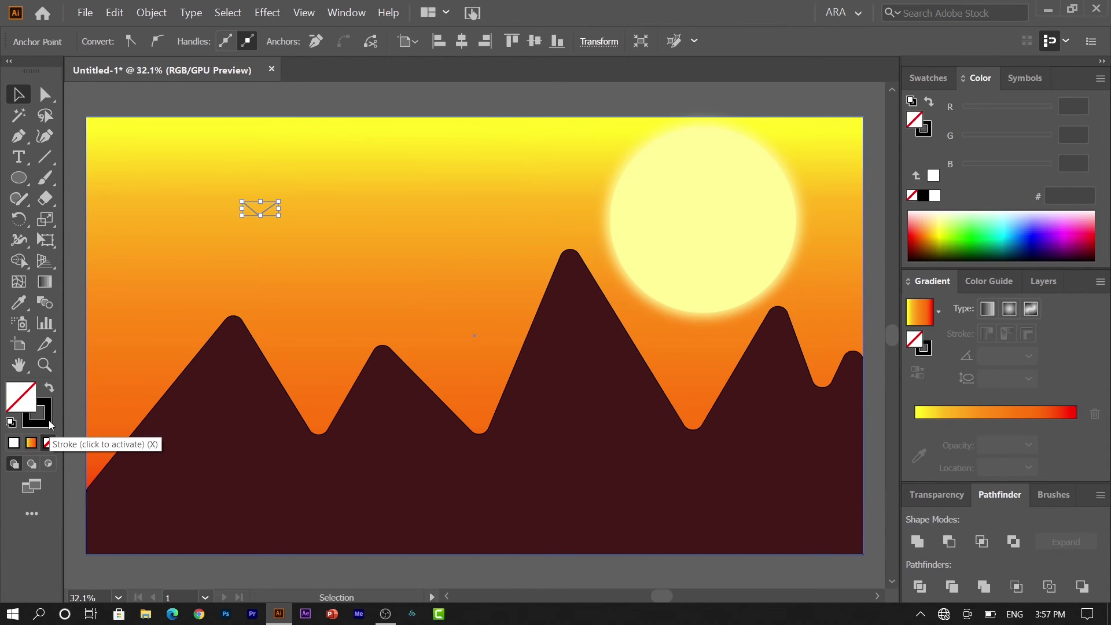
Step: Set the bird's stroke weight to 5 pt with a round cap and round corners
{"action": "left_click", "coordinate": [266, 210]}
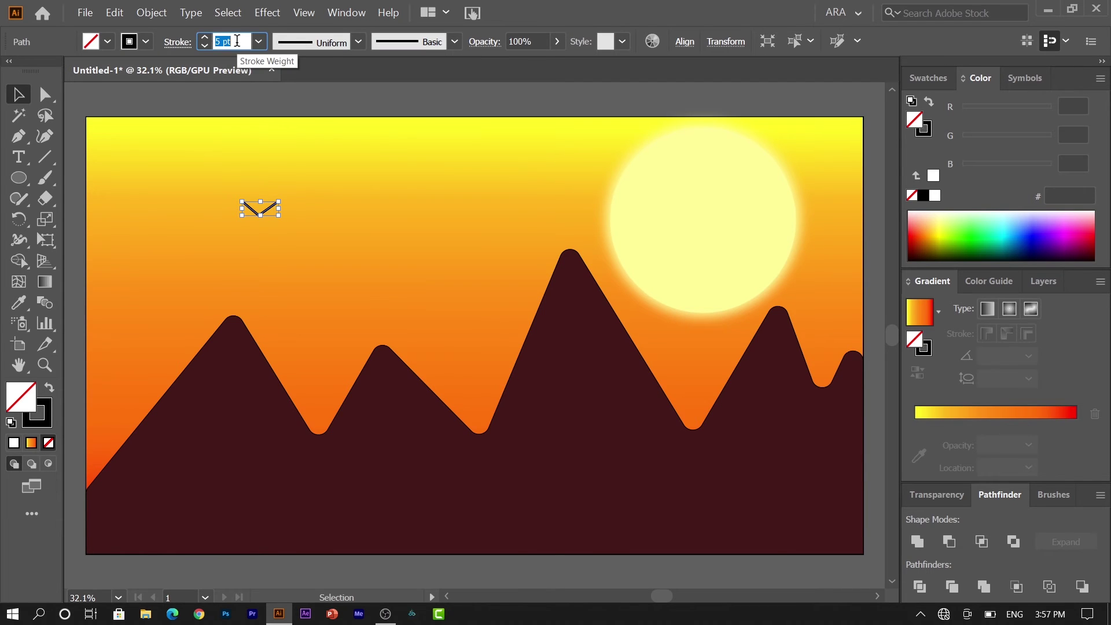
{"action": "left_click", "coordinate": [179, 42]}
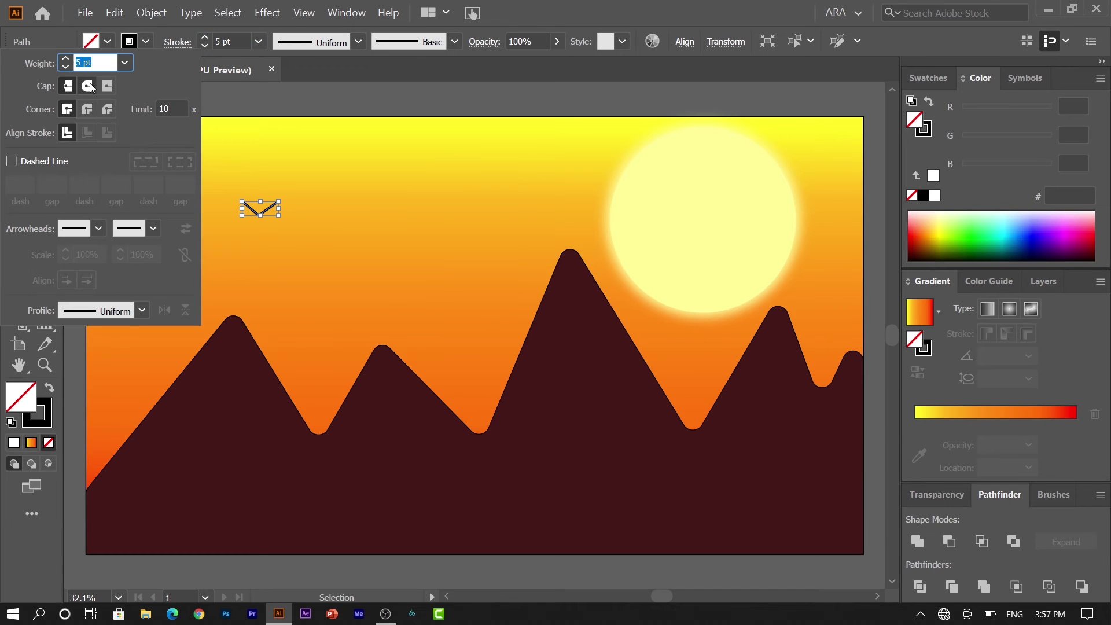
{"action": "left_click", "coordinate": [88, 107]}
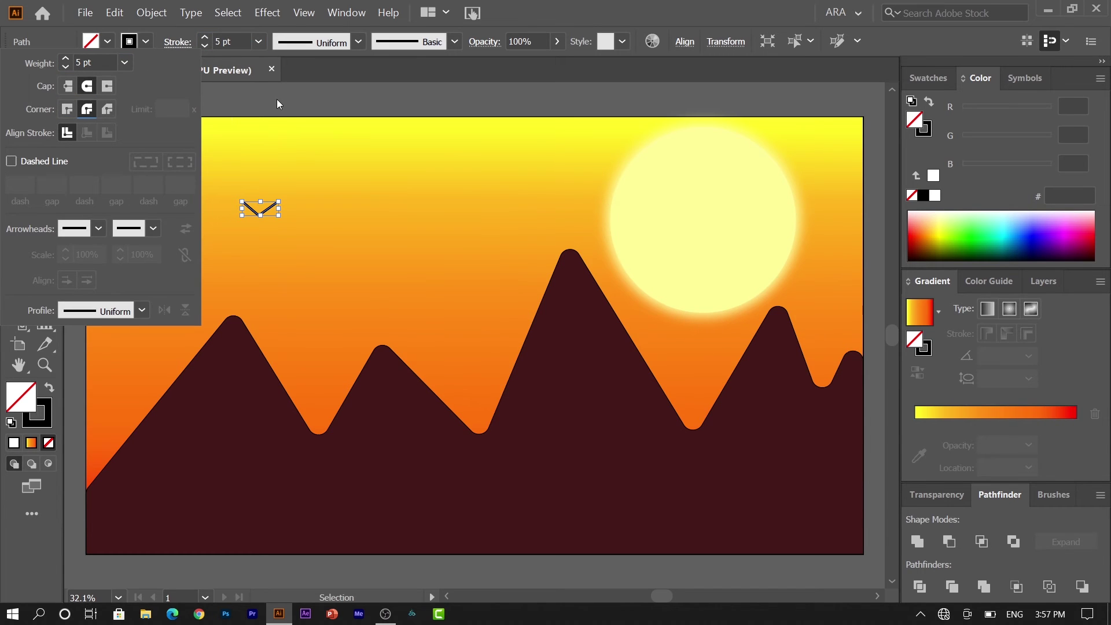
{"action": "left_click", "coordinate": [275, 101]}
{"action": "left_click", "coordinate": [270, 214]}
{"action": "left_click", "coordinate": [268, 209]}
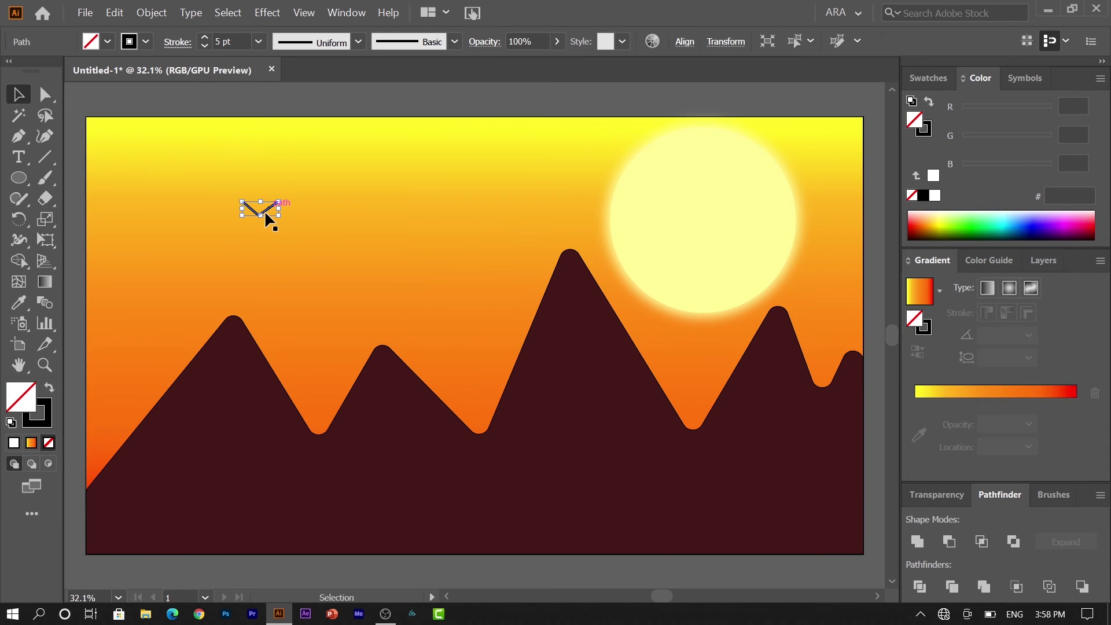
Step: Duplicate the bird below and to its left as a smaller copy with a 2 pt stroke
{"action": "left_click_drag", "start_coordinate": [267, 208], "coordinate": [200, 246]}
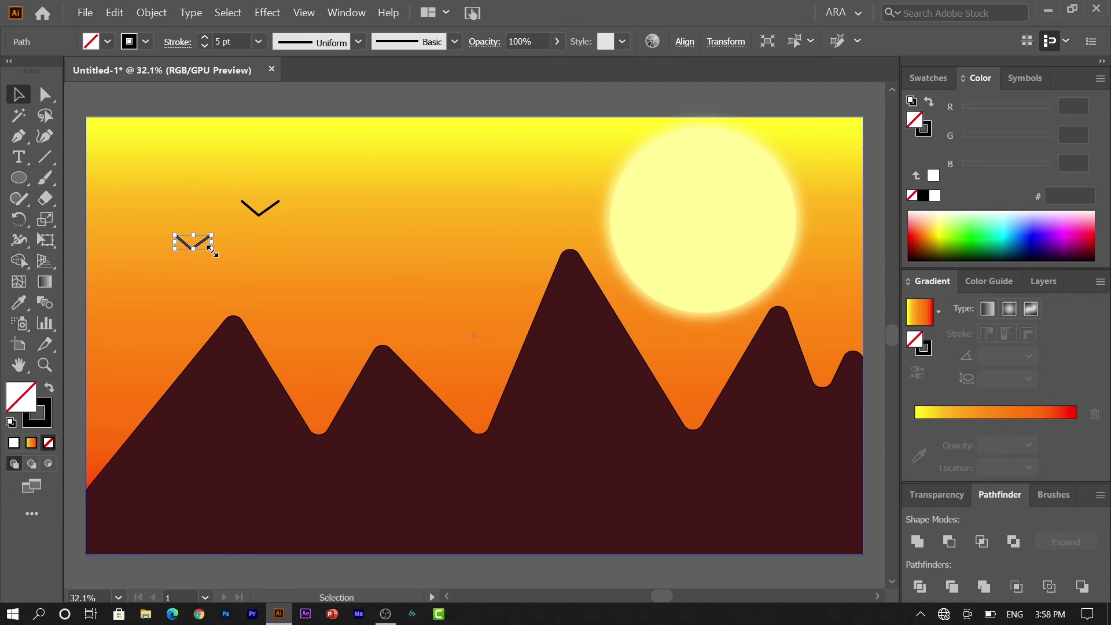
{"action": "left_click_drag", "start_coordinate": [212, 250], "coordinate": [207, 248]}
{"action": "left_click", "coordinate": [241, 41]}
{"action": "key", "text": "Down"}
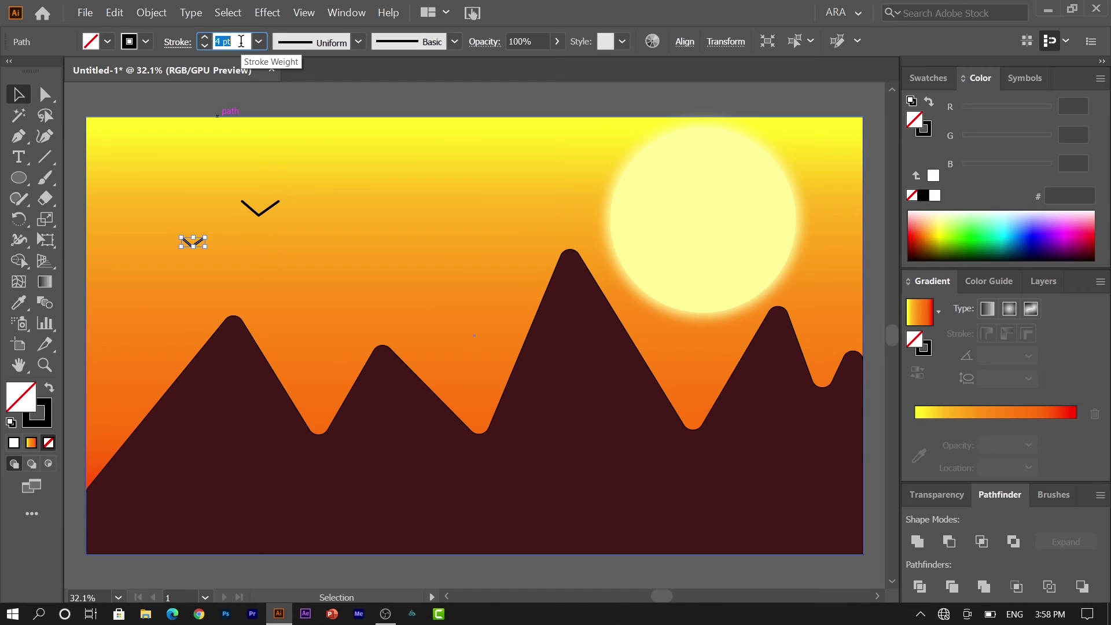
{"action": "left_click", "coordinate": [277, 94]}
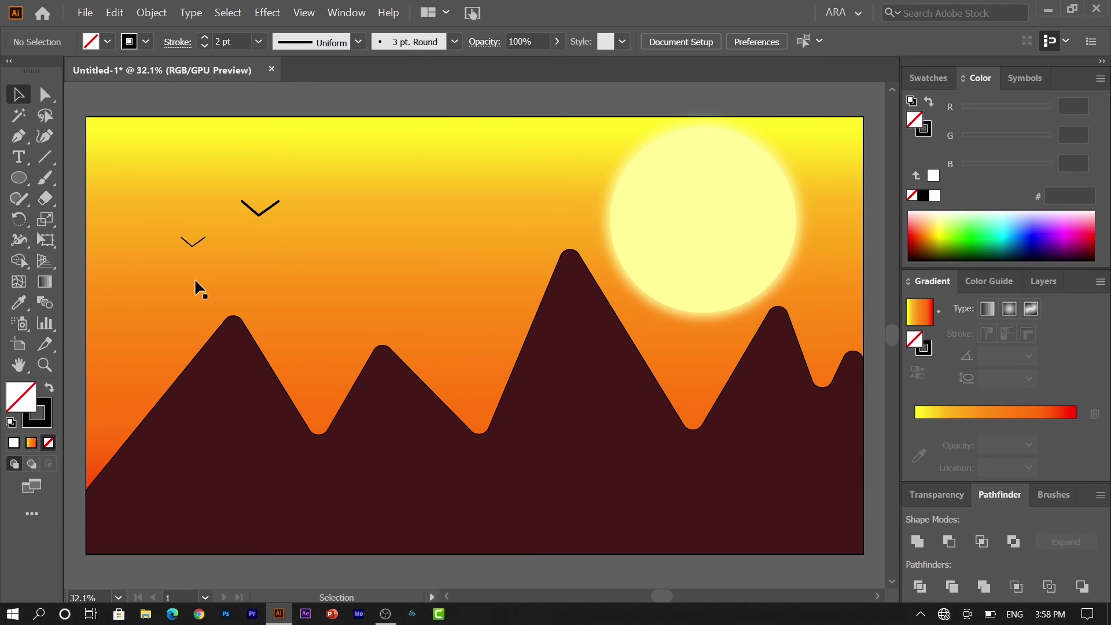
Step: Scale the small bird copy down a little further around its centre
{"action": "left_click", "coordinate": [199, 241]}
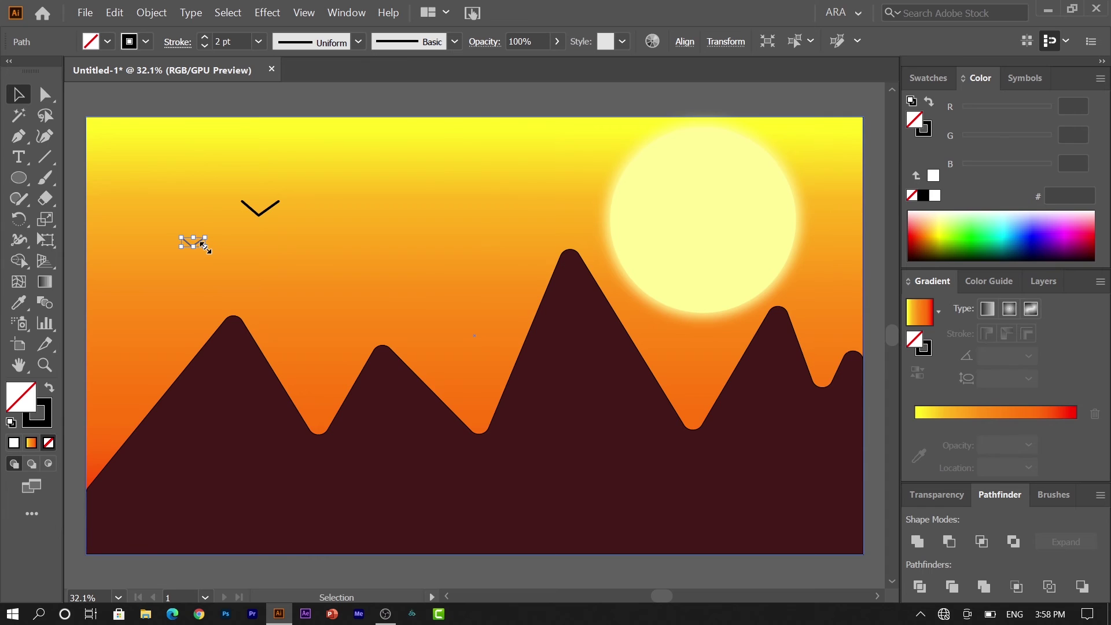
{"action": "mouse_move", "coordinate": [206, 248]}
{"action": "left_mouse_down"}
{"action": "mouse_move", "coordinate": [193, 241]}
{"action": "mouse_move", "coordinate": [203, 247]}
{"action": "left_mouse_up"}
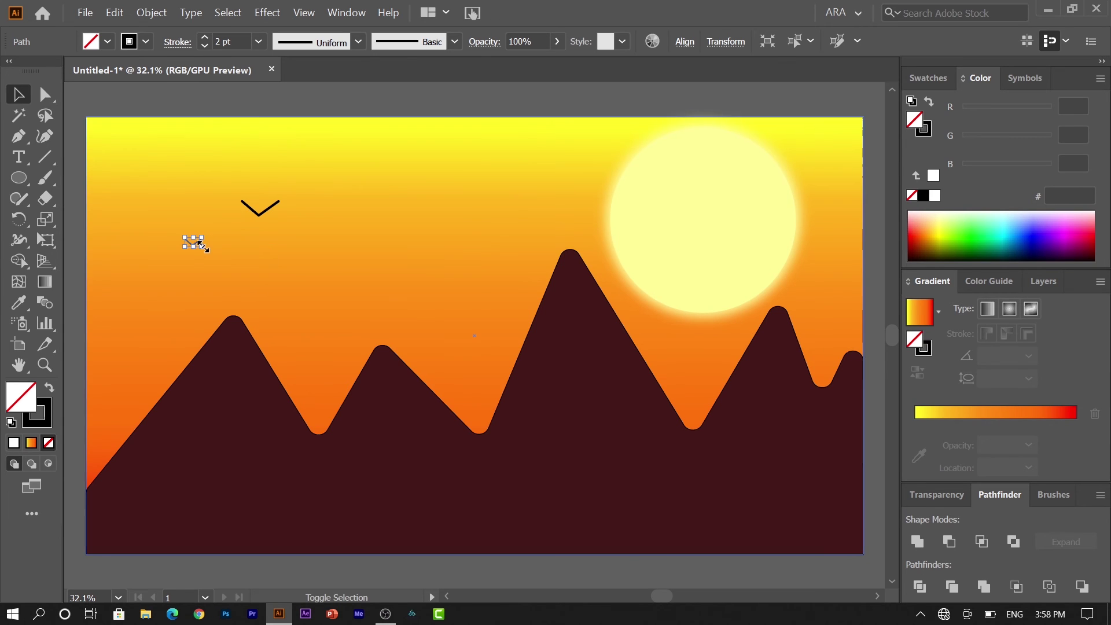
{"action": "left_click", "coordinate": [245, 82]}
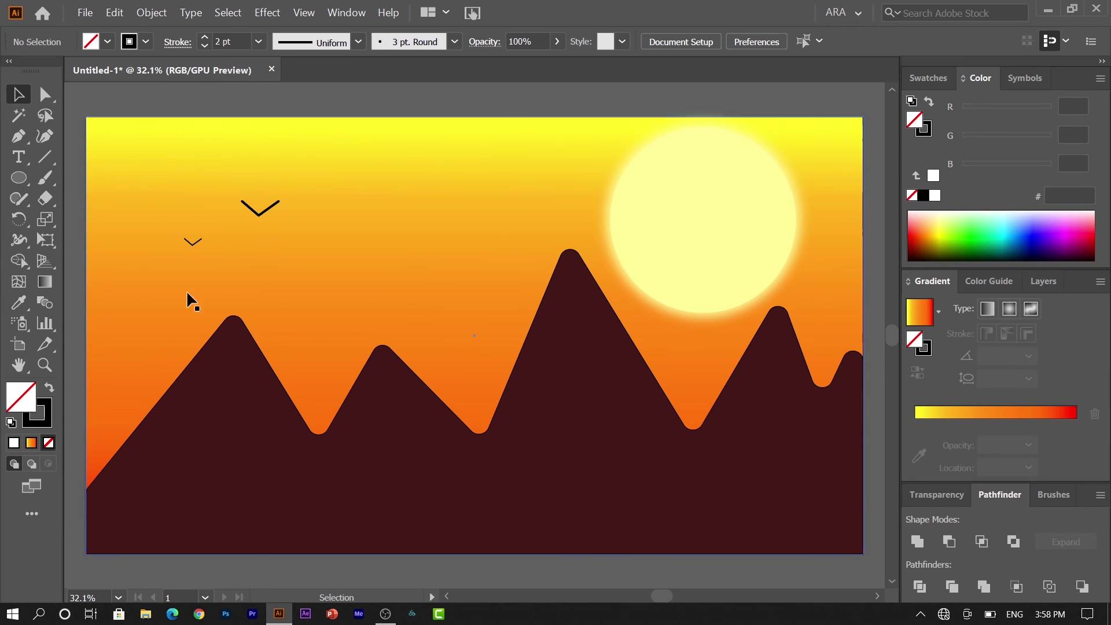
{"action": "left_click", "coordinate": [195, 240]}
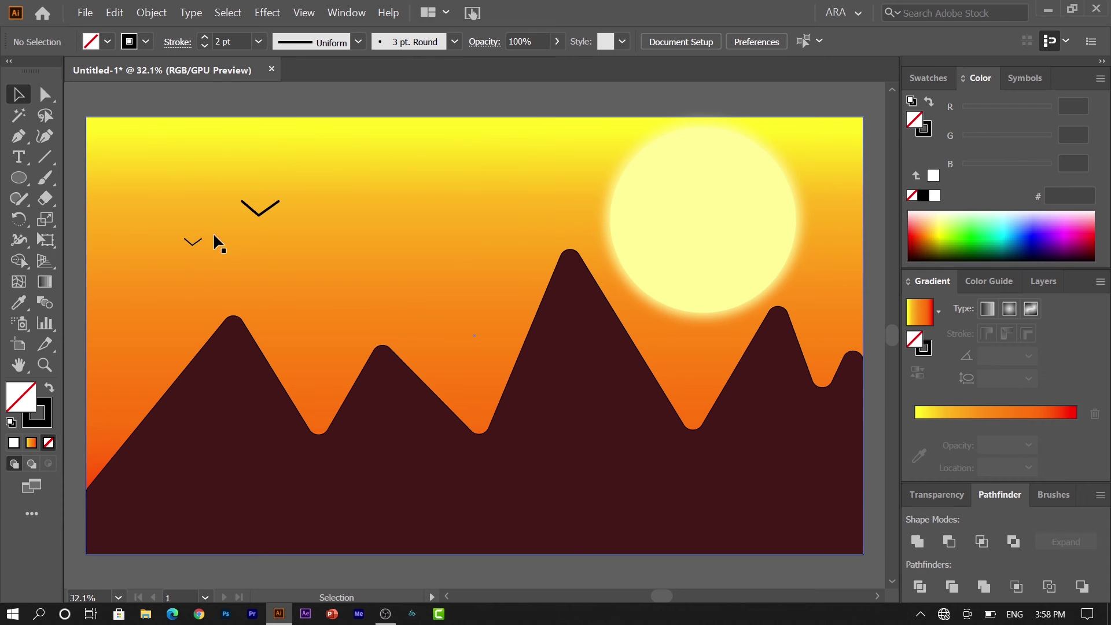
Step: Save the large bird as a new symbol with the default symbol options
{"action": "left_click", "coordinate": [264, 211]}
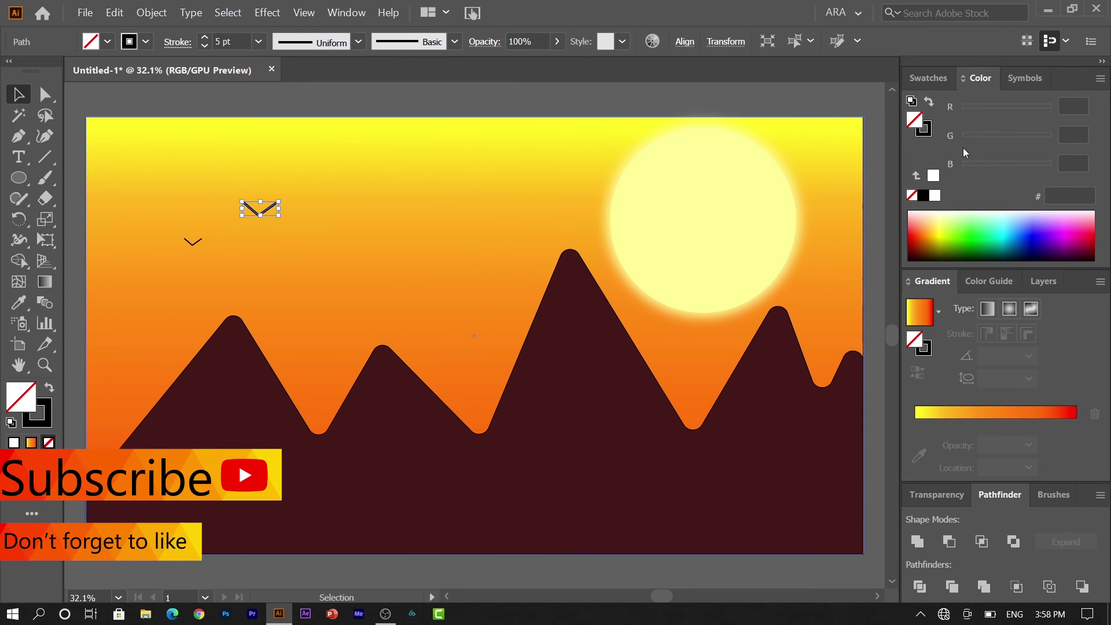
{"action": "left_click", "coordinate": [1040, 78]}
{"action": "left_click", "coordinate": [1050, 258]}
{"action": "left_click", "coordinate": [548, 455]}
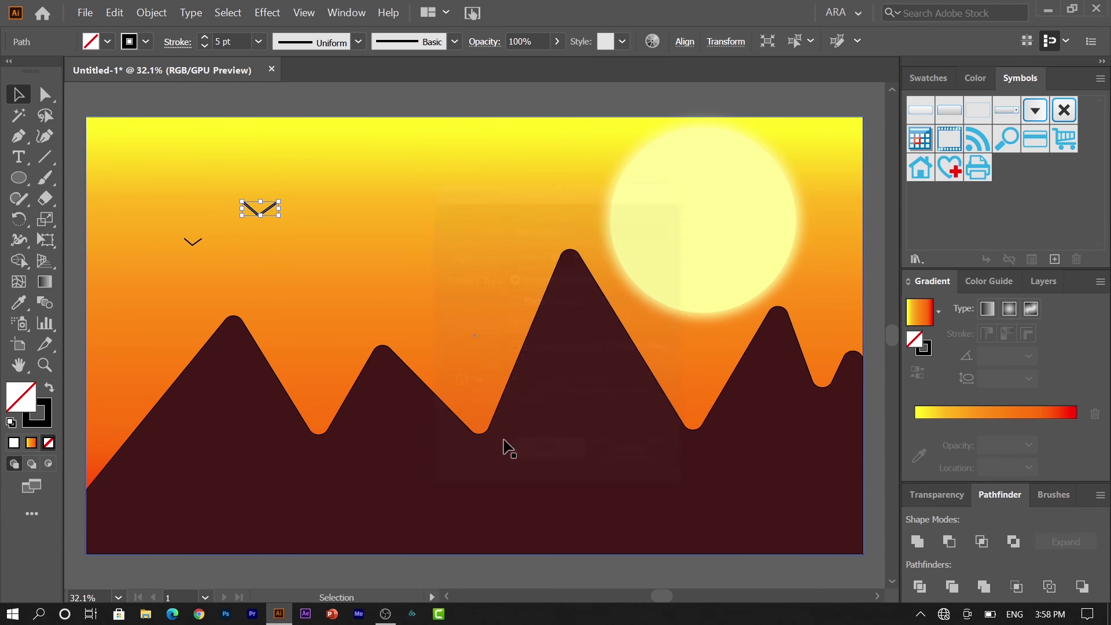
Step: Save the small bird as a second dynamic symbol of export type Movie Clip
{"action": "left_click", "coordinate": [197, 239]}
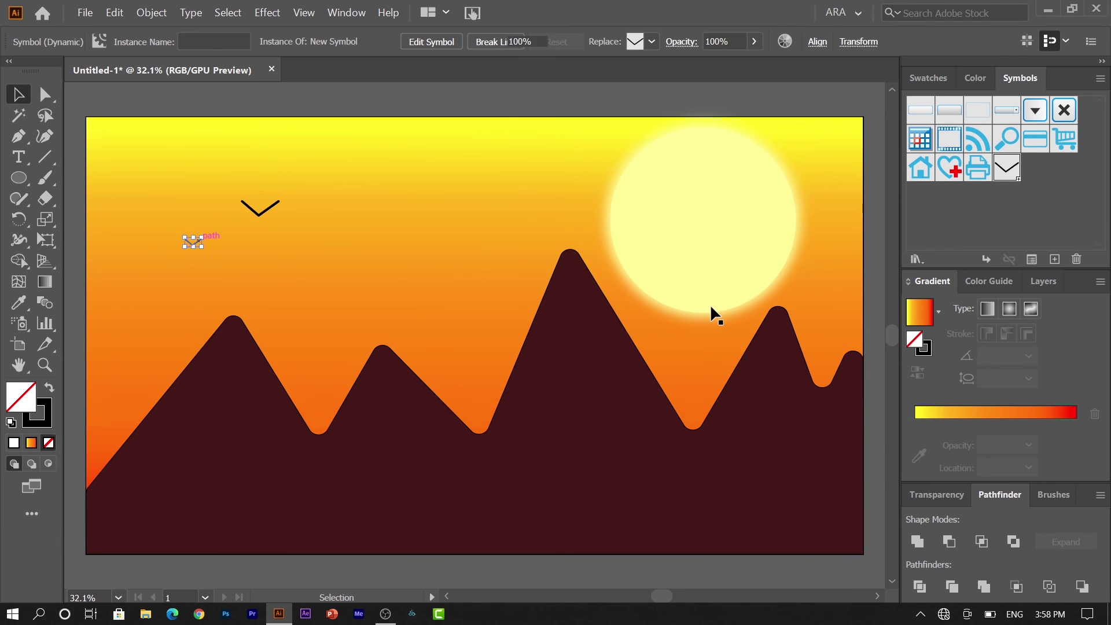
{"action": "left_click", "coordinate": [1053, 259]}
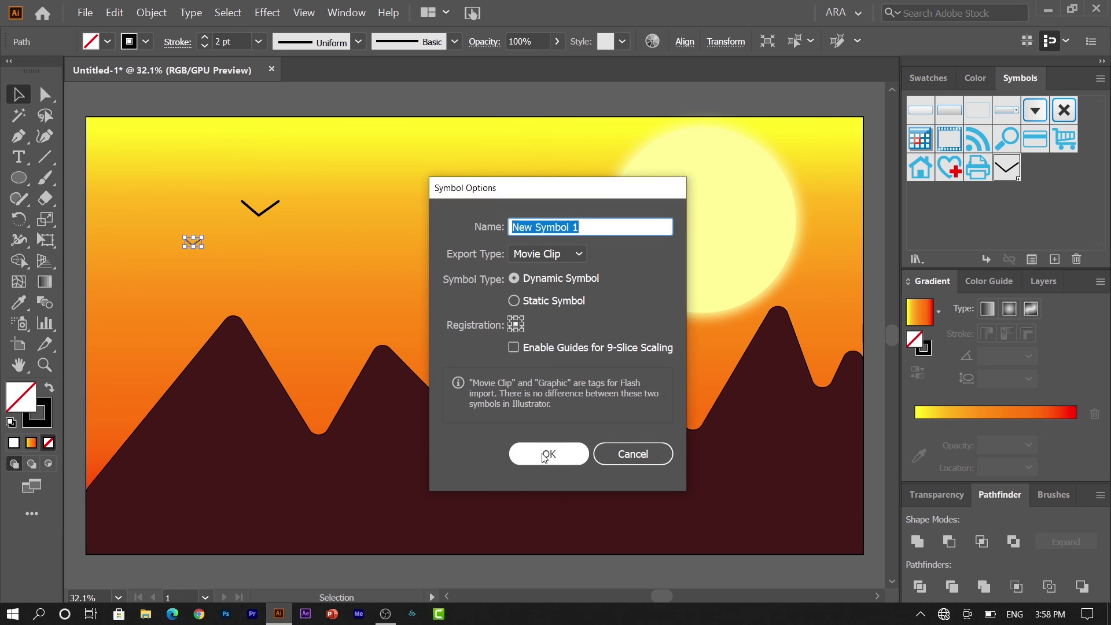
{"action": "left_click", "coordinate": [547, 454]}
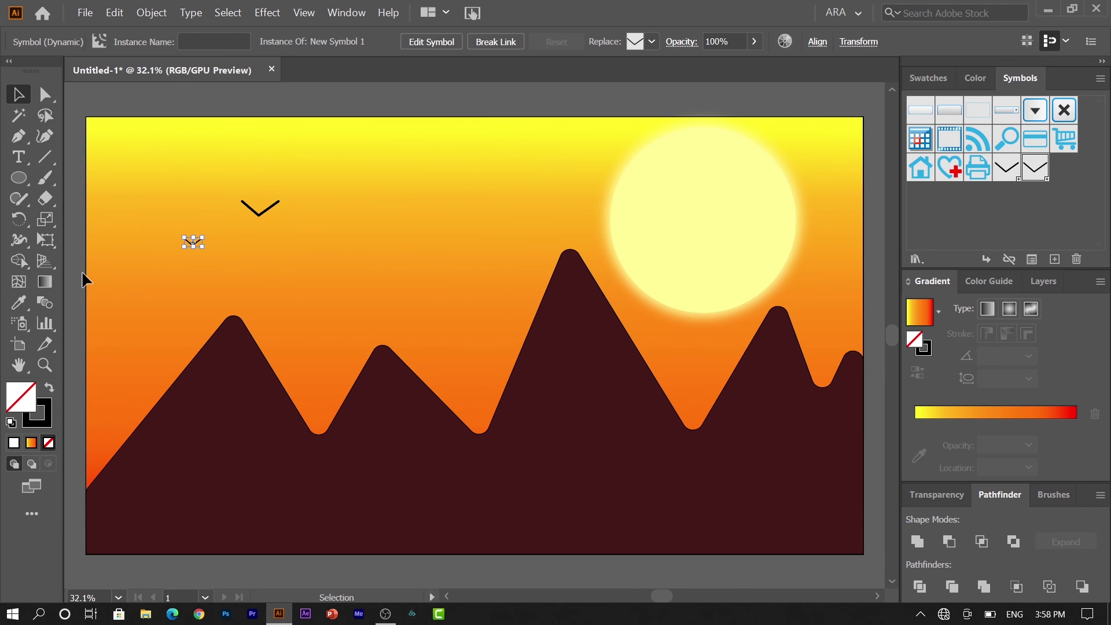
Step: Place eight large bird symbols across the sky with the Symbol Sprayer, from above the leftmost peak to the sun's edge
{"action": "left_click", "coordinate": [200, 241]}
{"action": "left_click", "coordinate": [195, 240]}
{"action": "left_click", "coordinate": [260, 211]}
{"action": "left_click", "coordinate": [260, 211]}
{"action": "left_click", "coordinate": [18, 323]}
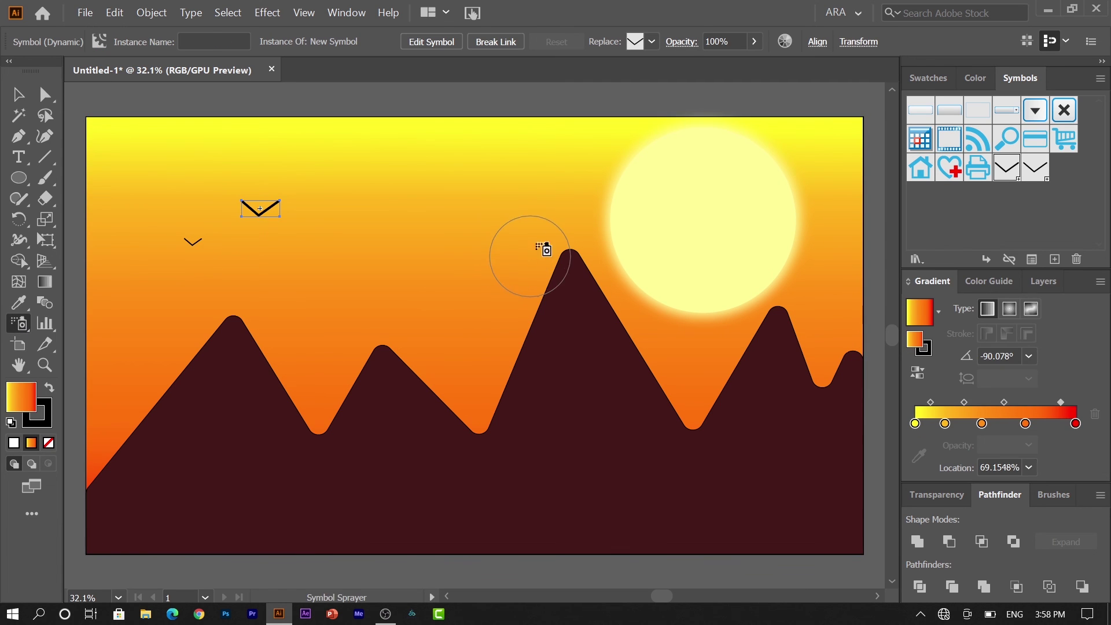
{"action": "left_click", "coordinate": [619, 212]}
{"action": "left_click", "coordinate": [460, 210]}
{"action": "left_click", "coordinate": [412, 302]}
{"action": "left_click", "coordinate": [310, 286]}
{"action": "left_click", "coordinate": [158, 297]}
{"action": "left_click", "coordinate": [155, 168]}
{"action": "left_click", "coordinate": [378, 166]}
{"action": "left_click", "coordinate": [437, 275]}
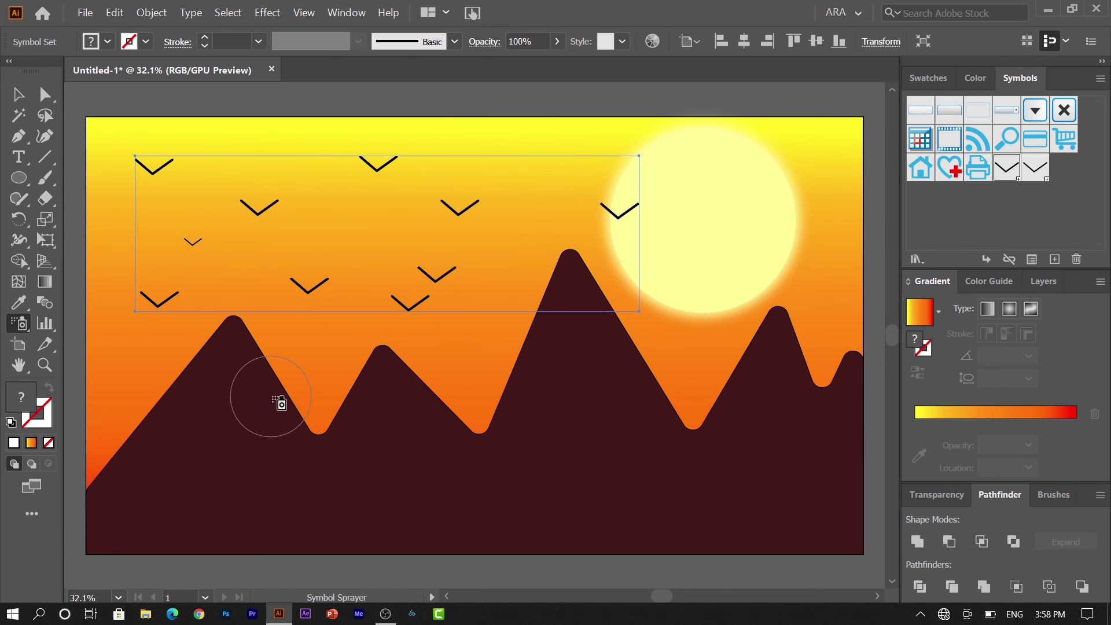
{"action": "key", "text": "v"}
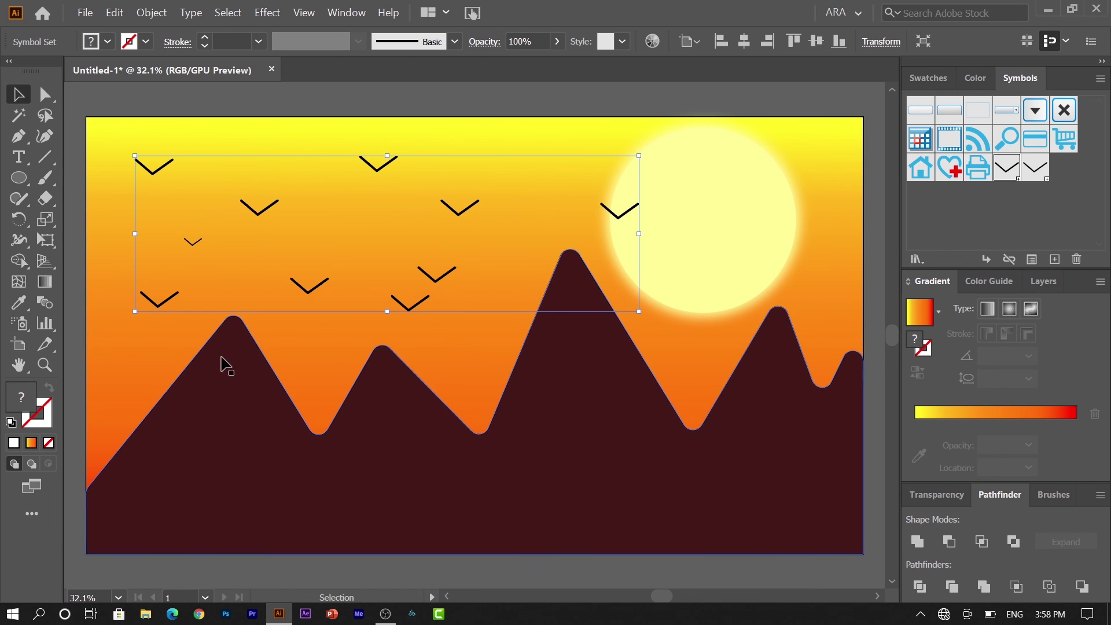
Step: Spray small bird symbols across the sky around the large birds, from the artboard's left edge to the sun
{"action": "left_click", "coordinate": [195, 240]}
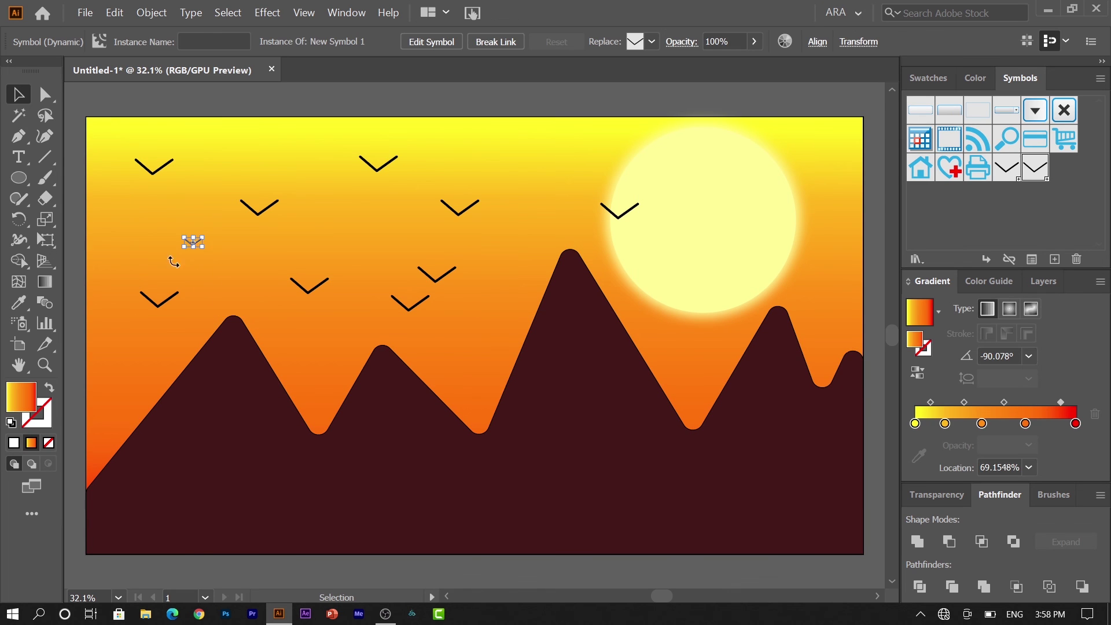
{"action": "left_click", "coordinate": [19, 324]}
{"action": "mouse_move", "coordinate": [199, 315]}
{"action": "left_mouse_down"}
{"action": "mouse_move", "coordinate": [135, 350]}
{"action": "mouse_move", "coordinate": [136, 211]}
{"action": "left_mouse_up"}
{"action": "mouse_move", "coordinate": [149, 255]}
{"action": "left_mouse_down"}
{"action": "mouse_move", "coordinate": [217, 276]}
{"action": "mouse_move", "coordinate": [320, 223]}
{"action": "mouse_move", "coordinate": [218, 158]}
{"action": "mouse_move", "coordinate": [388, 230]}
{"action": "mouse_move", "coordinate": [340, 344]}
{"action": "mouse_move", "coordinate": [465, 352]}
{"action": "mouse_move", "coordinate": [545, 152]}
{"action": "mouse_move", "coordinate": [519, 141]}
{"action": "mouse_move", "coordinate": [425, 149]}
{"action": "mouse_move", "coordinate": [565, 193]}
{"action": "mouse_move", "coordinate": [576, 167]}
{"action": "mouse_move", "coordinate": [646, 278]}
{"action": "mouse_move", "coordinate": [583, 217]}
{"action": "mouse_move", "coordinate": [552, 210]}
{"action": "mouse_move", "coordinate": [641, 183]}
{"action": "mouse_move", "coordinate": [690, 325]}
{"action": "left_mouse_up"}
{"action": "key", "text": "v"}
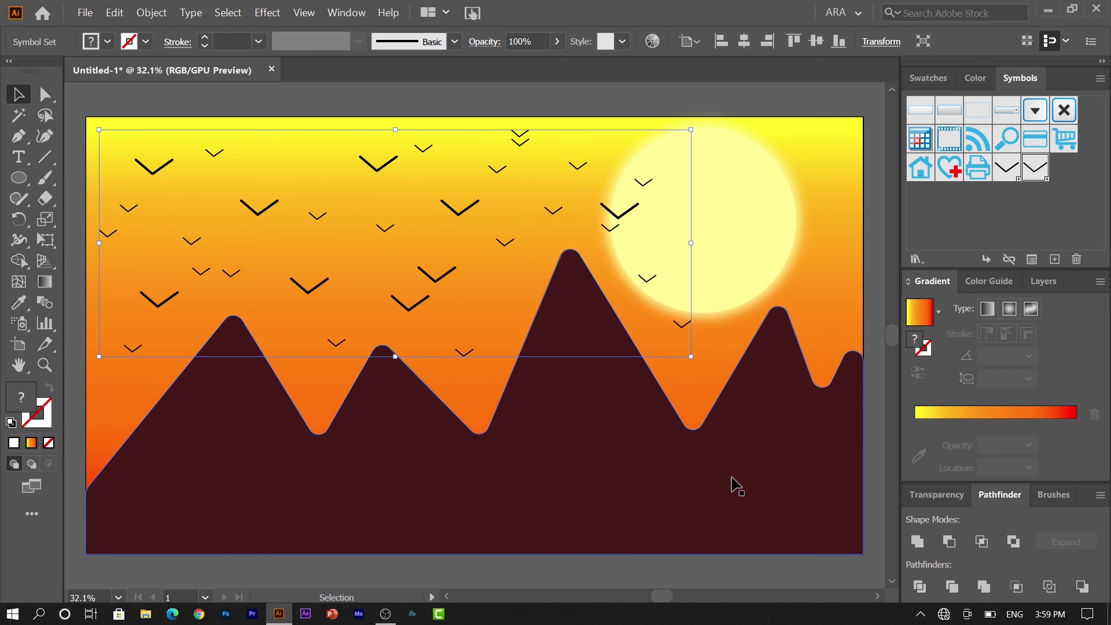
{"action": "left_click", "coordinate": [583, 568]}
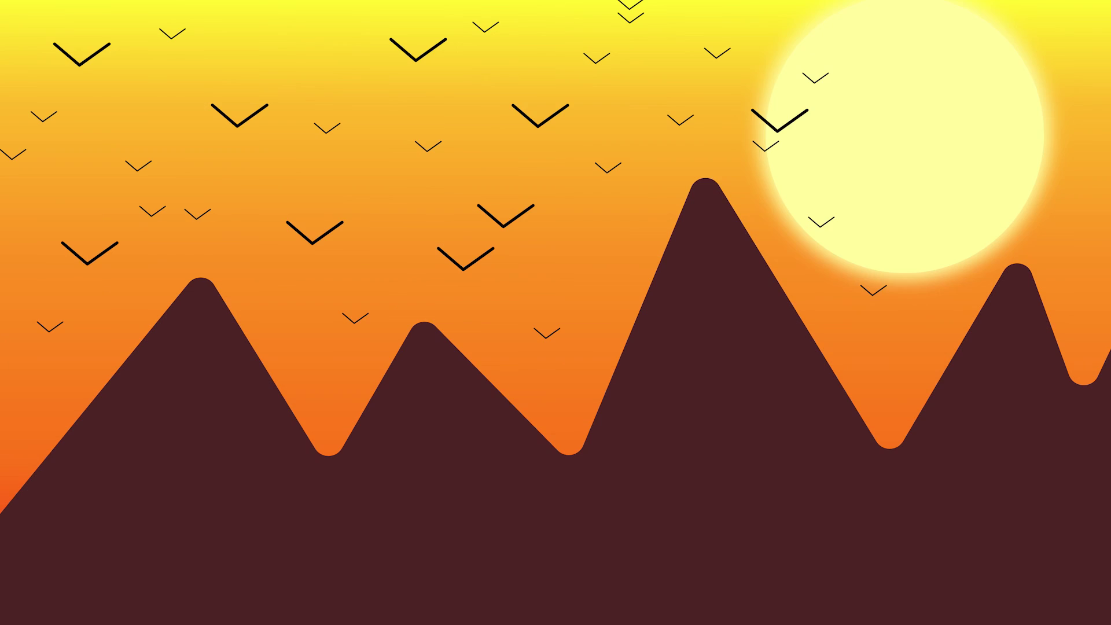